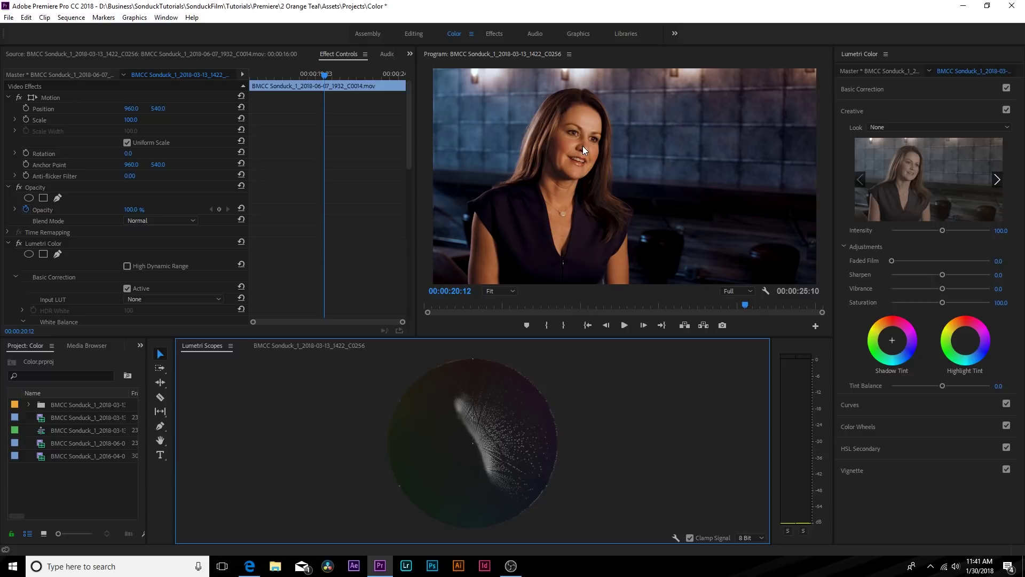
- Toggle the existing Lumetri Color effect off to compare, then collapse its settings
{"action": "scroll", "coordinate": [92, 215], "scroll_direction": "down", "scroll_amount": 2}
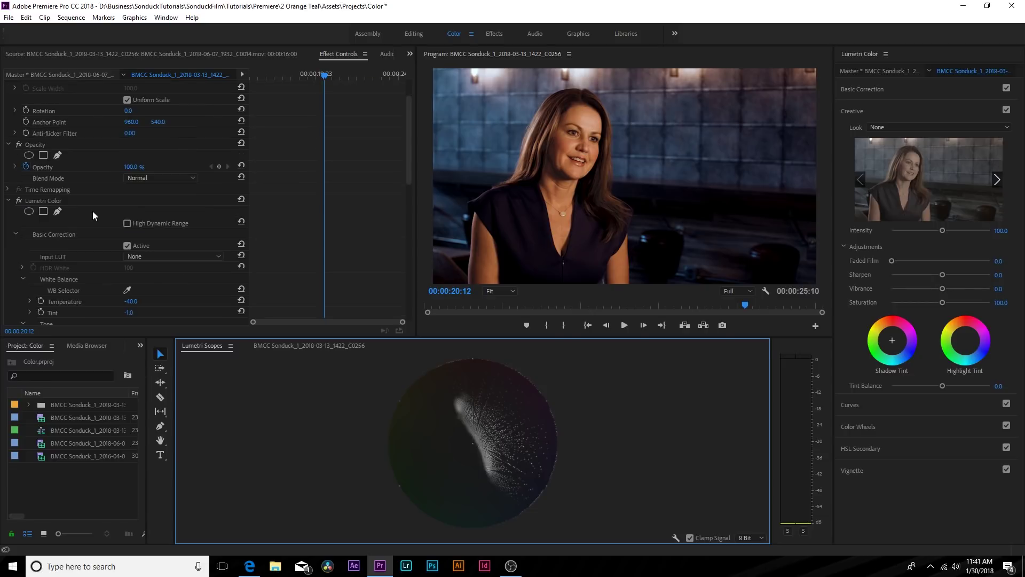
{"action": "left_click", "coordinate": [50, 200]}
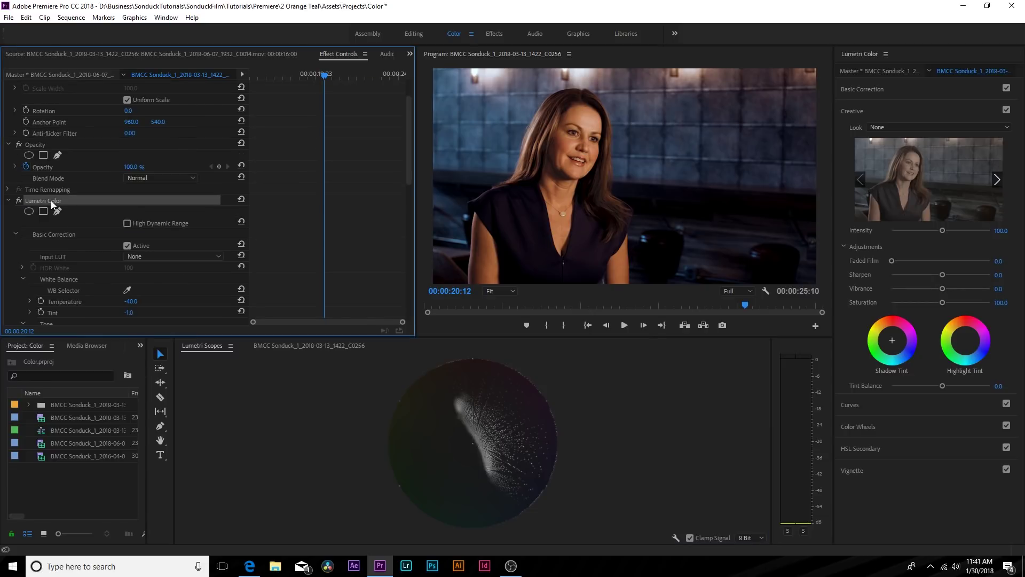
{"action": "left_click", "coordinate": [18, 201]}
{"action": "left_click", "coordinate": [8, 200]}
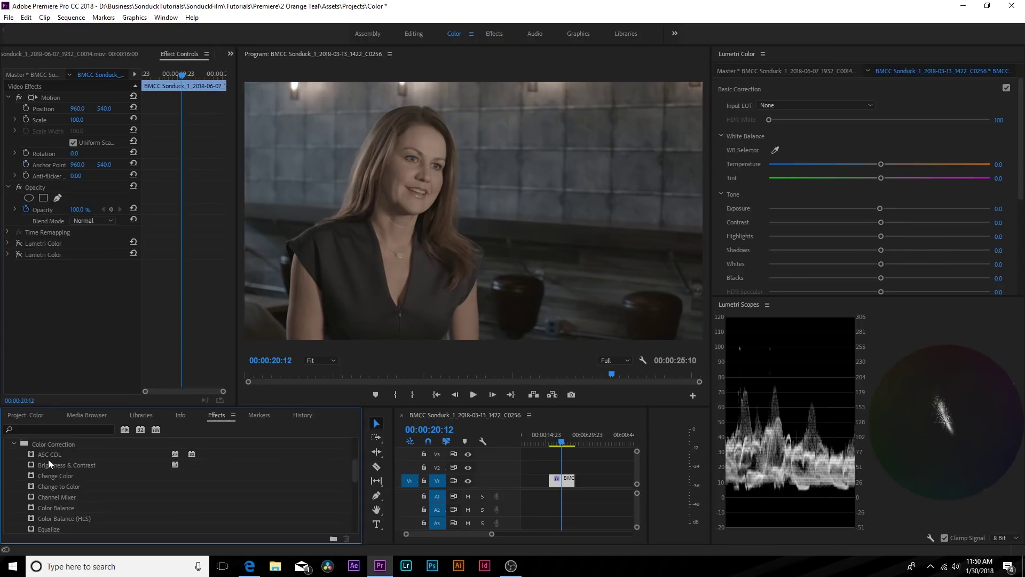
- Drop Lumetri Color from Color Correction onto the clip as a third instance and widen the Program monitor
{"action": "scroll", "coordinate": [48, 459], "scroll_direction": "up", "scroll_amount": 2}
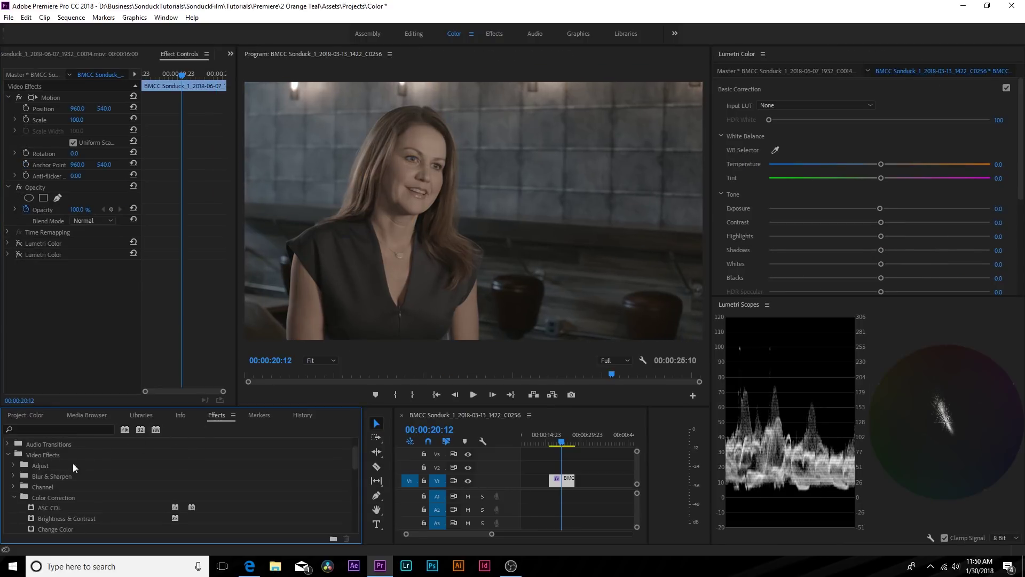
{"action": "scroll", "coordinate": [60, 484], "scroll_direction": "up", "scroll_amount": 1}
{"action": "scroll", "coordinate": [47, 481], "scroll_direction": "down", "scroll_amount": 2}
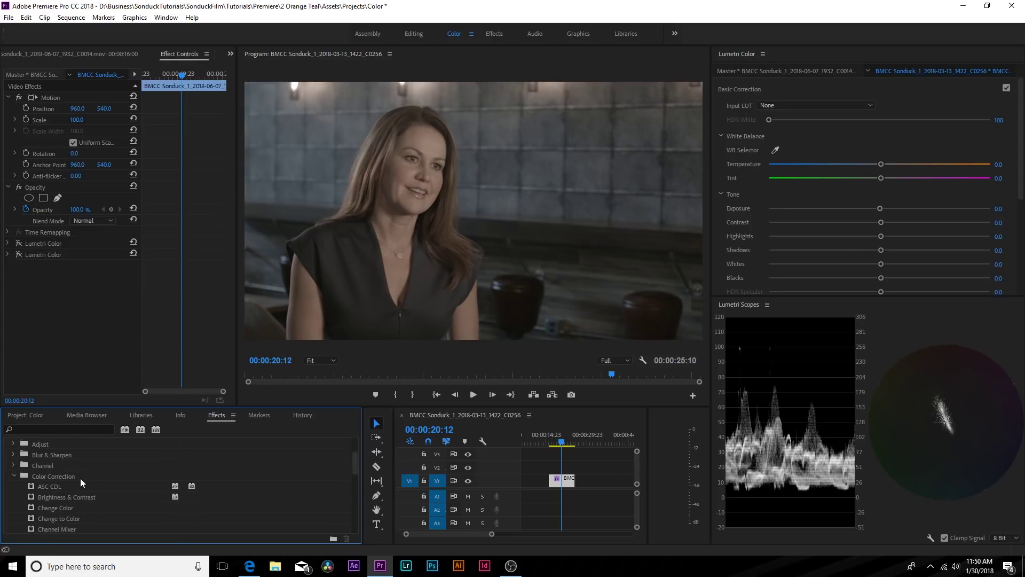
{"action": "scroll", "coordinate": [80, 479], "scroll_direction": "down", "scroll_amount": 4}
{"action": "left_click_drag", "start_coordinate": [43, 506], "coordinate": [34, 317]}
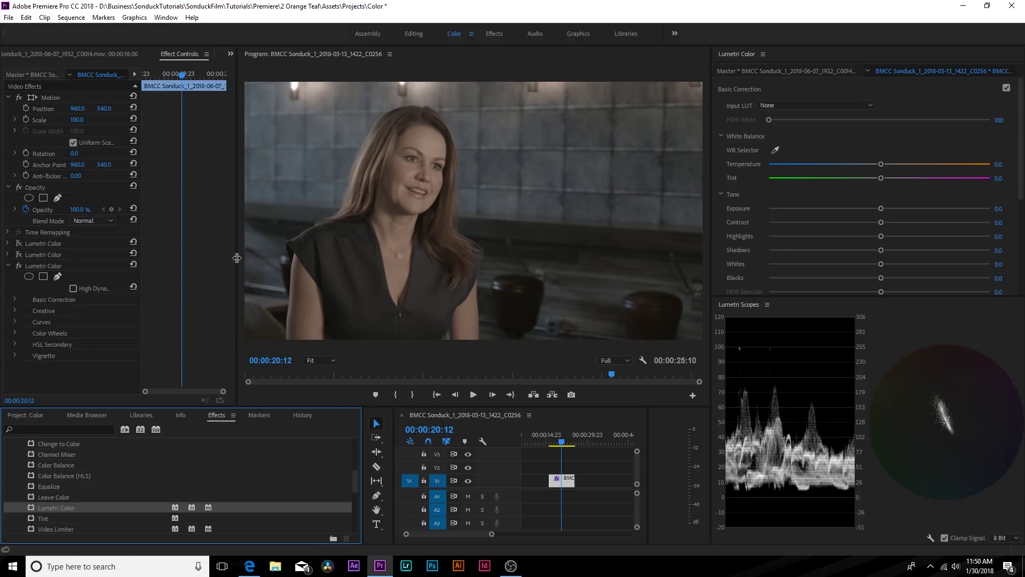
{"action": "left_click_drag", "start_coordinate": [237, 258], "coordinate": [48, 265]}
{"action": "left_click_drag", "start_coordinate": [364, 422], "coordinate": [68, 428]}
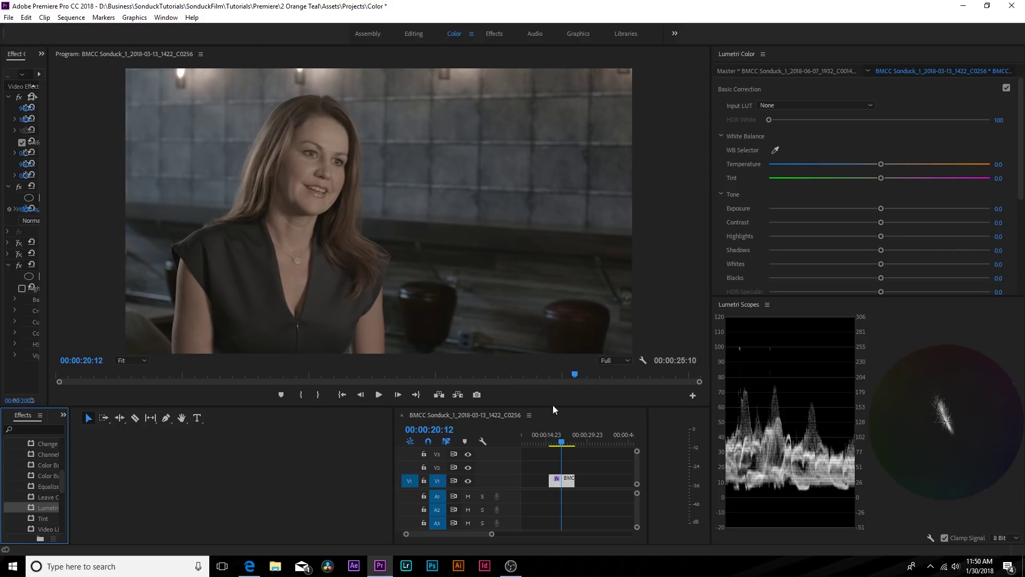
- Enlarge the Program monitor and expand the new effect's Basic Correction, White Balance and Tone sections
{"action": "left_click_drag", "start_coordinate": [552, 405], "coordinate": [553, 526]}
{"action": "left_click", "coordinate": [733, 89]}
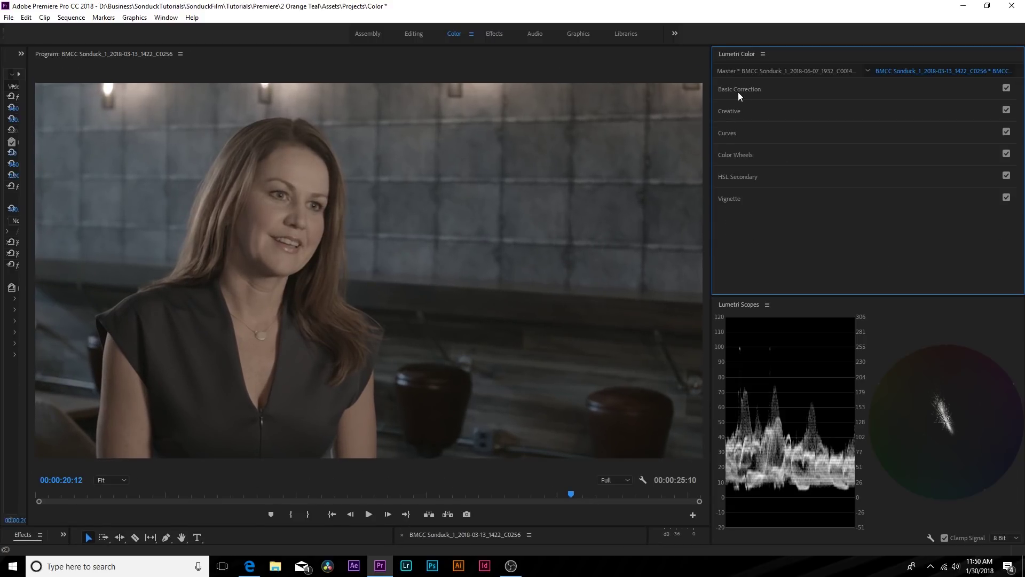
{"action": "left_click", "coordinate": [742, 91]}
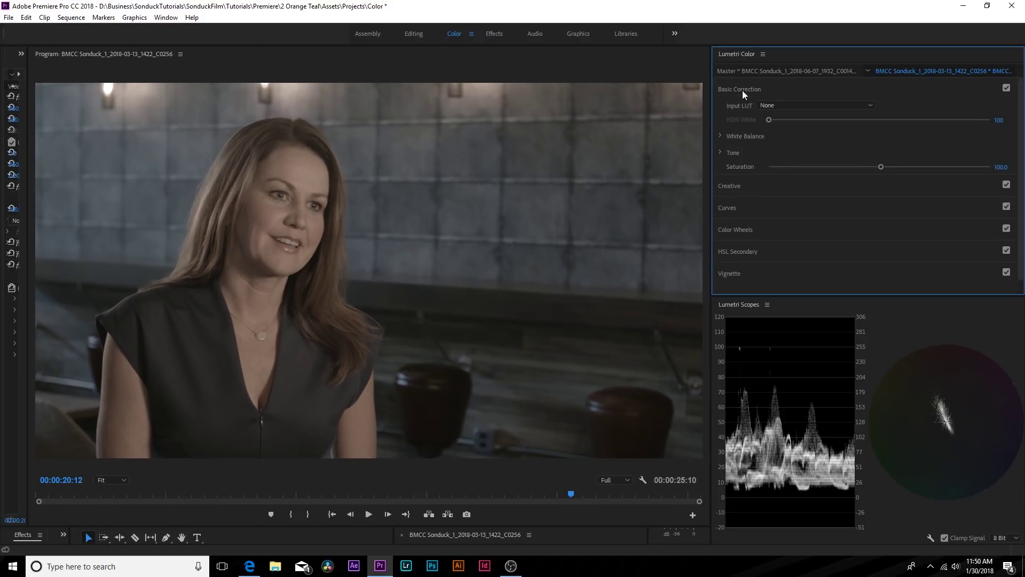
{"action": "left_click", "coordinate": [720, 137]}
{"action": "left_click", "coordinate": [733, 194]}
{"action": "scroll", "coordinate": [881, 174], "scroll_direction": "down", "scroll_amount": 1}
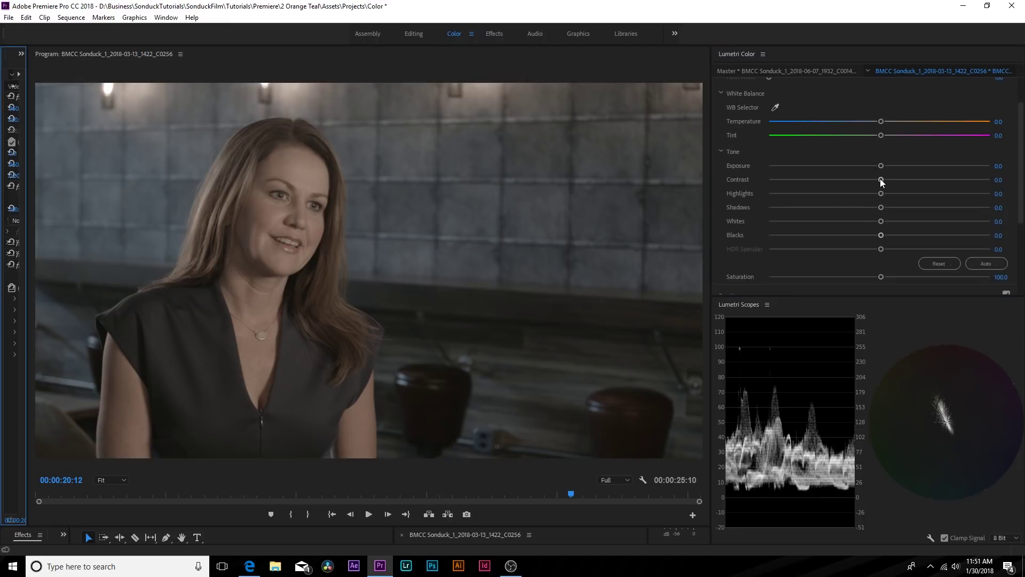
- Set Contrast 150, Exposure 0.5, Blacks -26.3, Highlights 19.5 and Saturation 175.4
{"action": "left_click_drag", "start_coordinate": [881, 180], "coordinate": [1015, 184]}
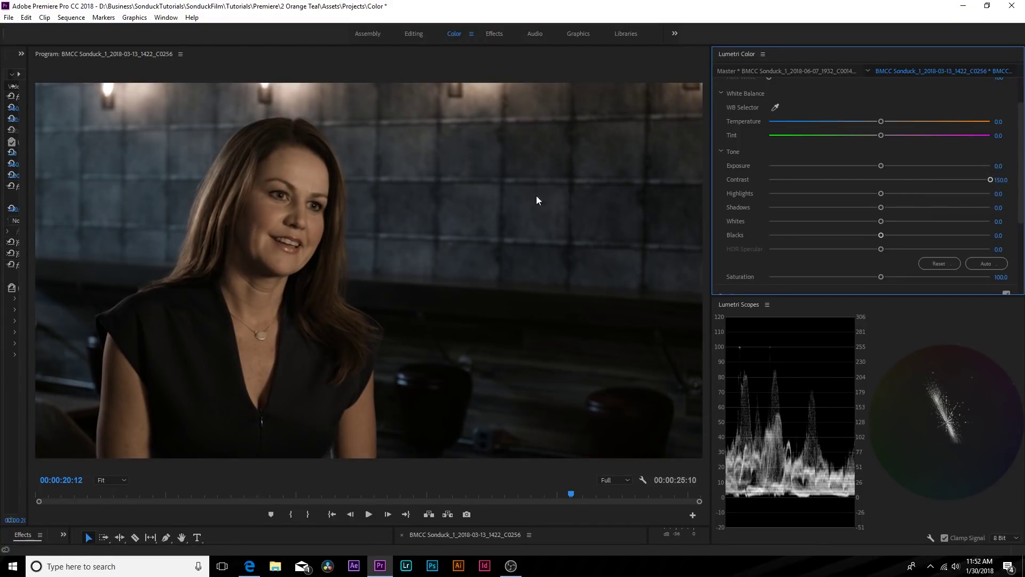
{"action": "left_click_drag", "start_coordinate": [881, 166], "coordinate": [890, 166]}
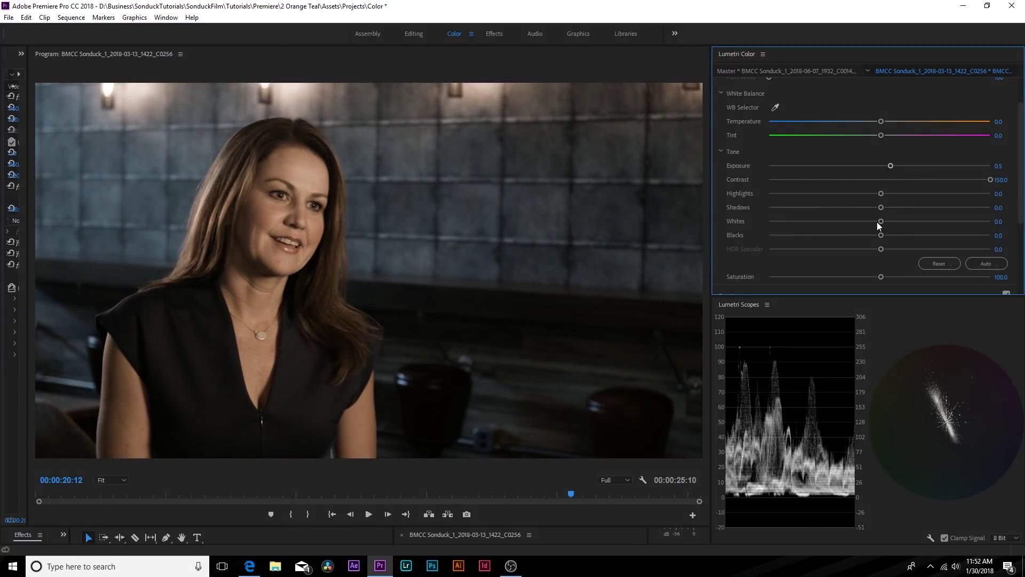
{"action": "left_click_drag", "start_coordinate": [881, 235], "coordinate": [851, 232]}
{"action": "left_click_drag", "start_coordinate": [881, 194], "coordinate": [900, 193]}
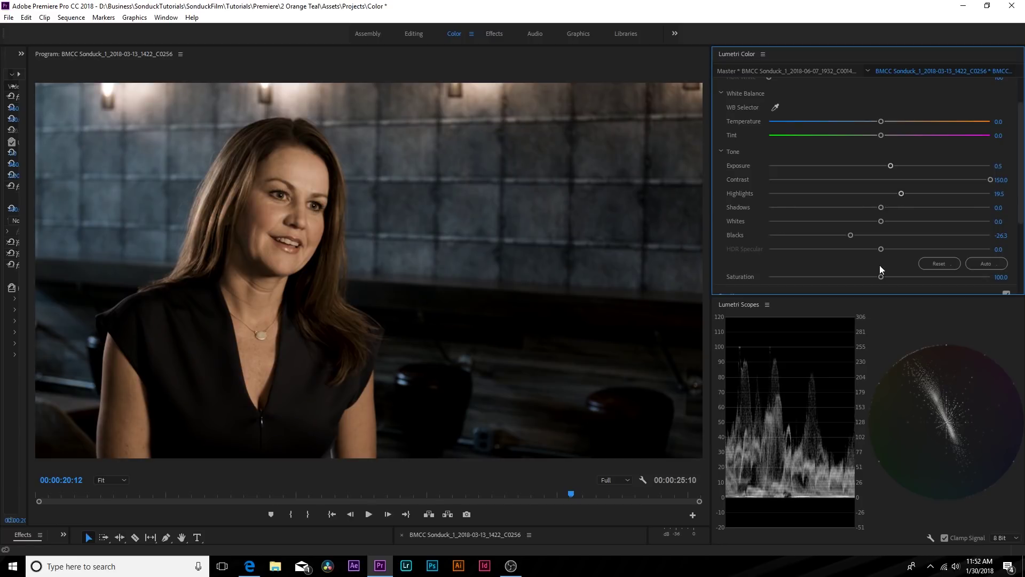
{"action": "left_click_drag", "start_coordinate": [882, 277], "coordinate": [960, 276]}
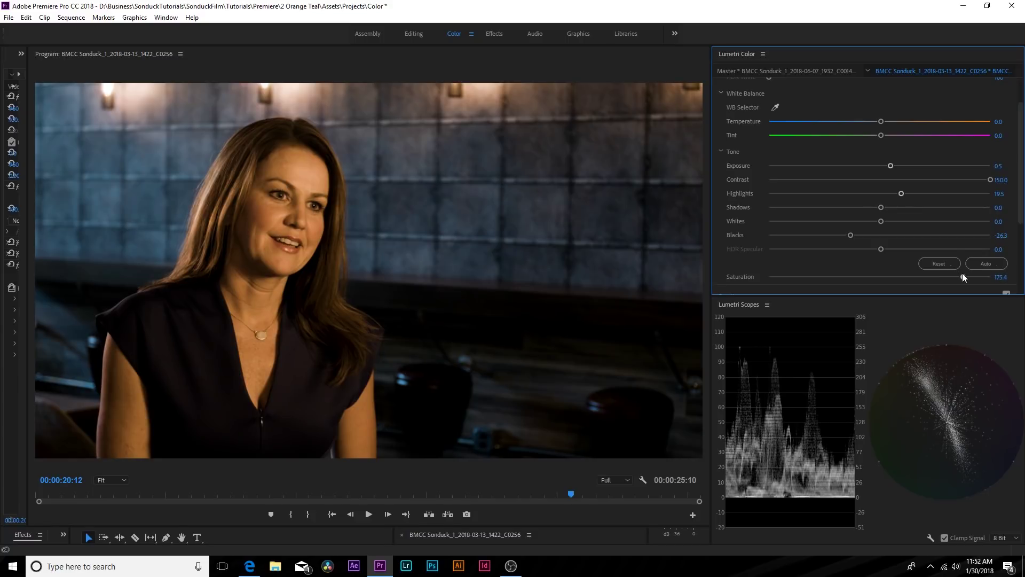
{"action": "key", "text": "Left"}
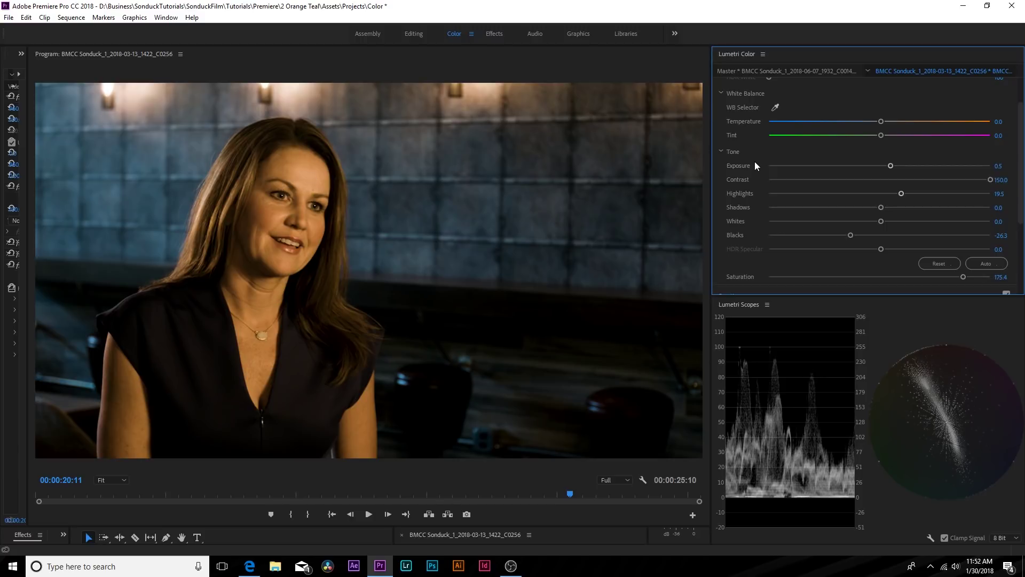
- Cool the white balance to Temperature -40.2 with a slight green Tint shift
{"action": "scroll", "coordinate": [794, 159], "scroll_direction": "up", "scroll_amount": 2}
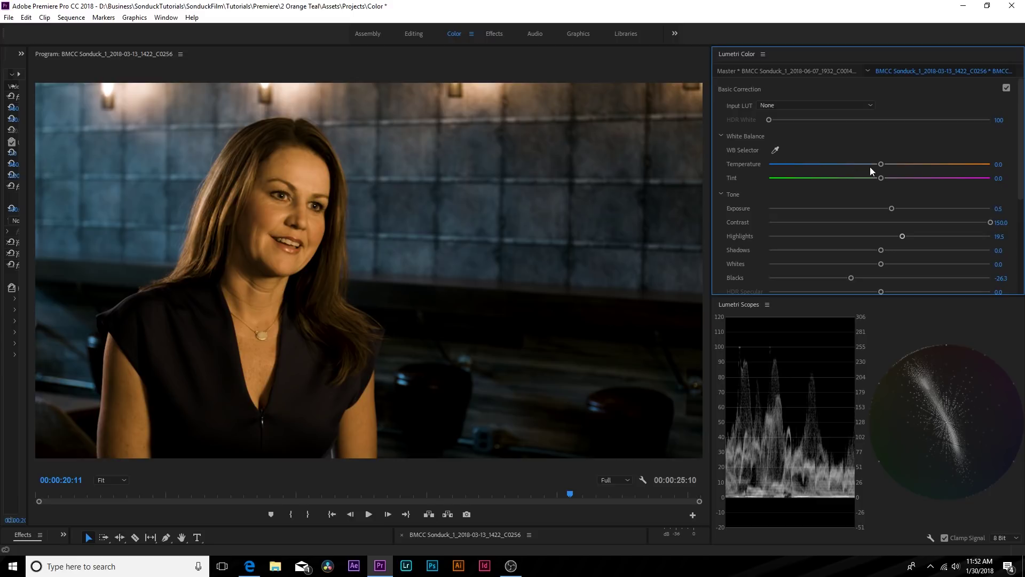
{"action": "left_click_drag", "start_coordinate": [883, 163], "coordinate": [835, 177]}
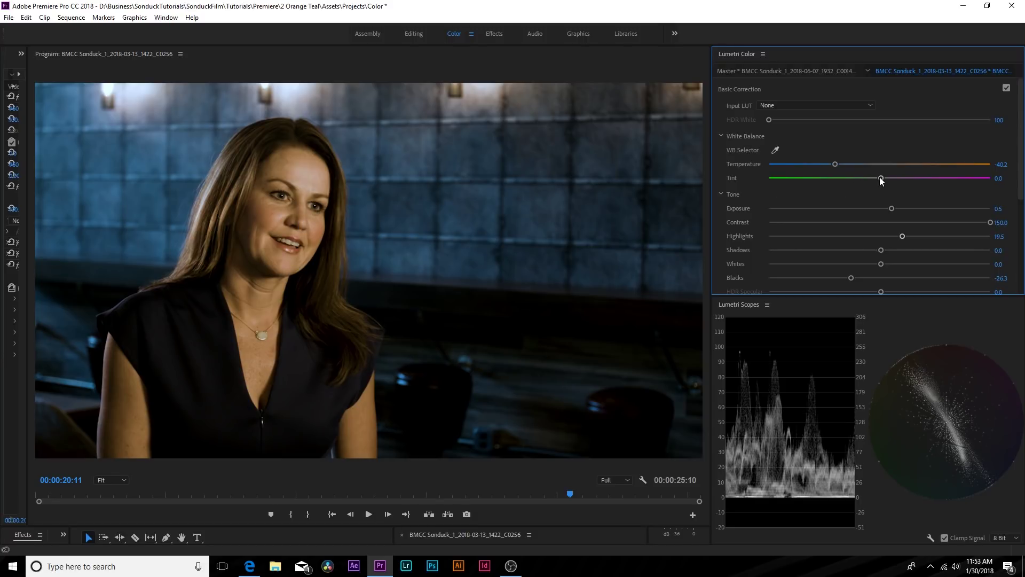
{"action": "mouse_move", "coordinate": [881, 178]}
{"action": "left_mouse_down"}
{"action": "mouse_move", "coordinate": [868, 179]}
{"action": "mouse_move", "coordinate": [882, 180]}
{"action": "left_mouse_up"}
{"action": "scroll", "coordinate": [733, 245], "scroll_direction": "down", "scroll_amount": 5}
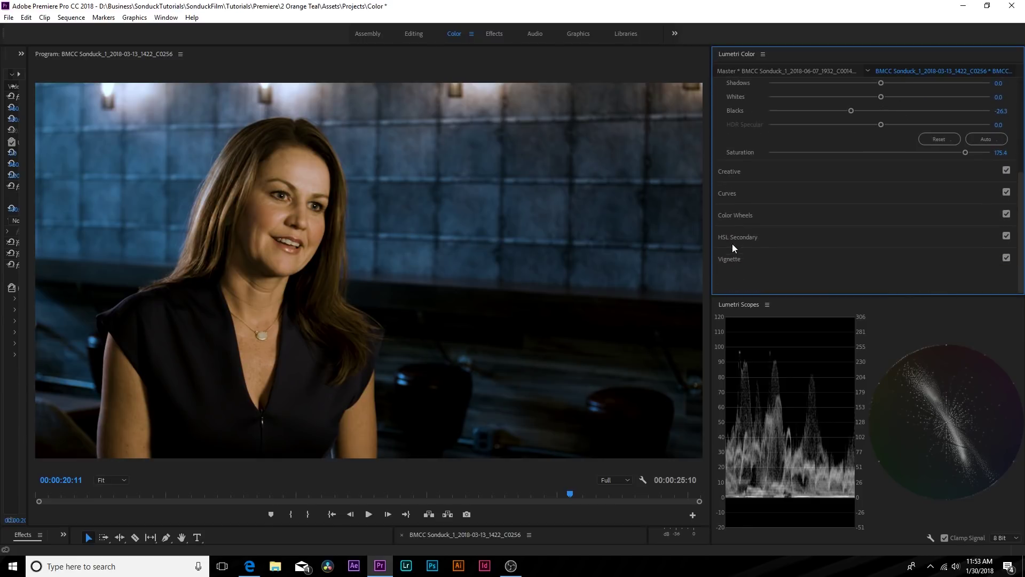
- In Color Wheels, push the shadows toward blue, the midtones toward orange, and fine-tune the highlights
{"action": "left_click", "coordinate": [739, 216]}
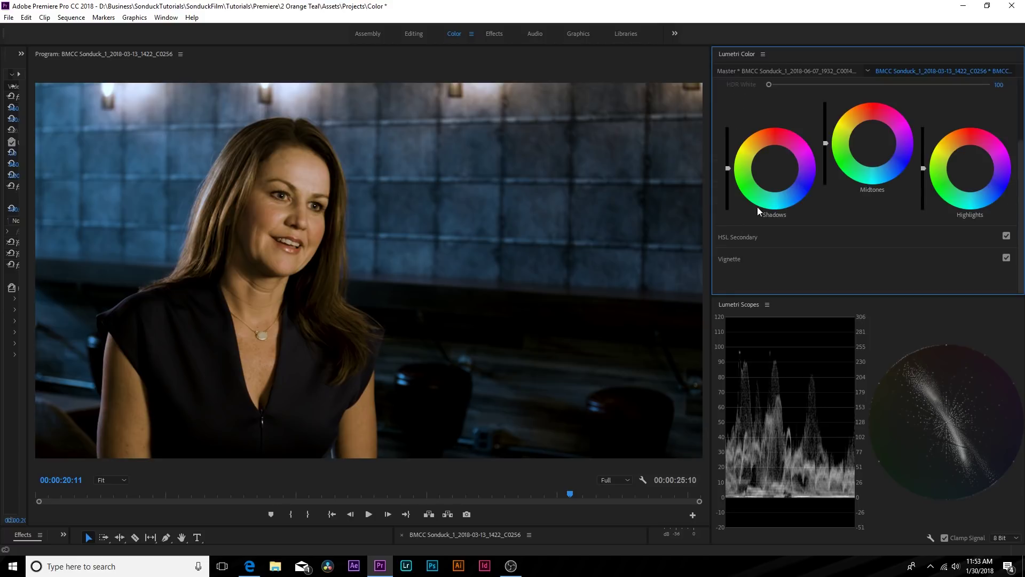
{"action": "scroll", "coordinate": [822, 199], "scroll_direction": "up", "scroll_amount": 1}
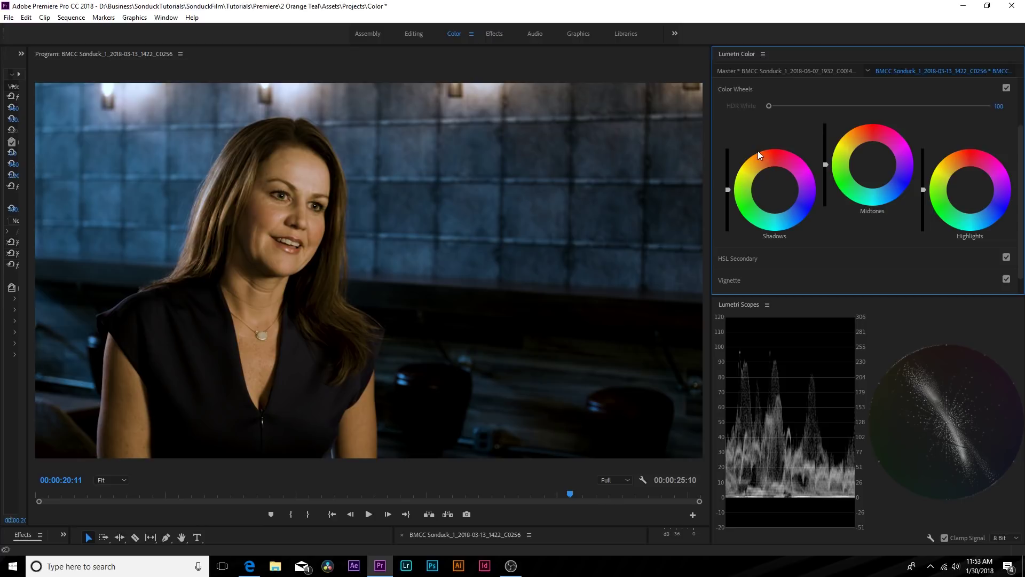
{"action": "left_click_drag", "start_coordinate": [774, 187], "coordinate": [780, 194]}
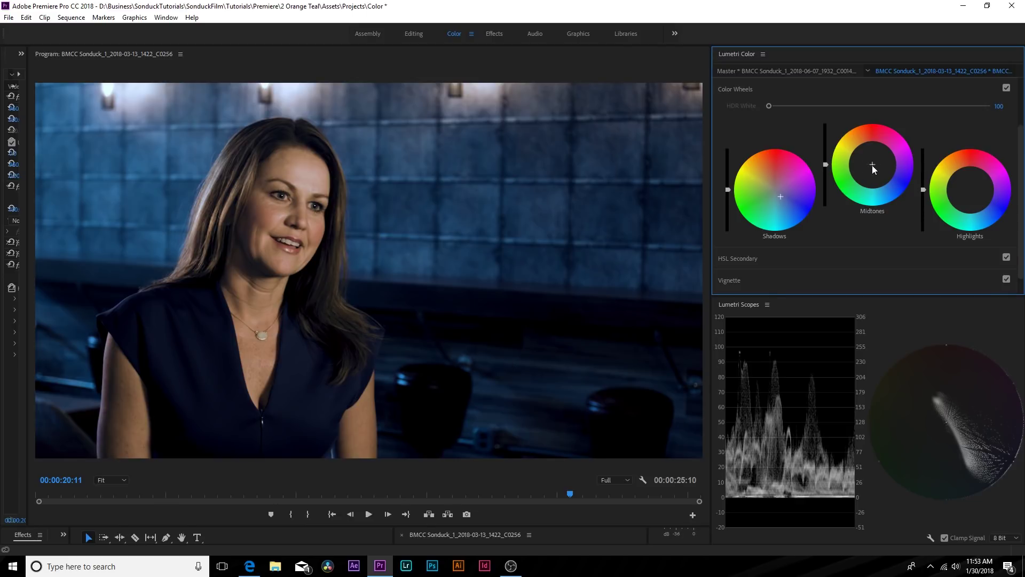
{"action": "left_click_drag", "start_coordinate": [874, 169], "coordinate": [864, 151]}
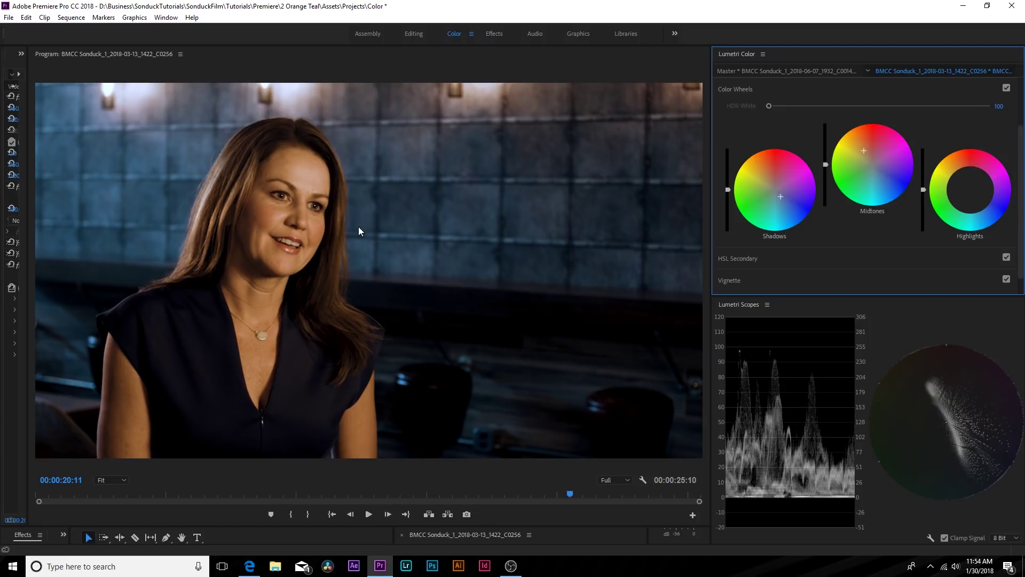
{"action": "left_click_drag", "start_coordinate": [970, 188], "coordinate": [971, 188]}
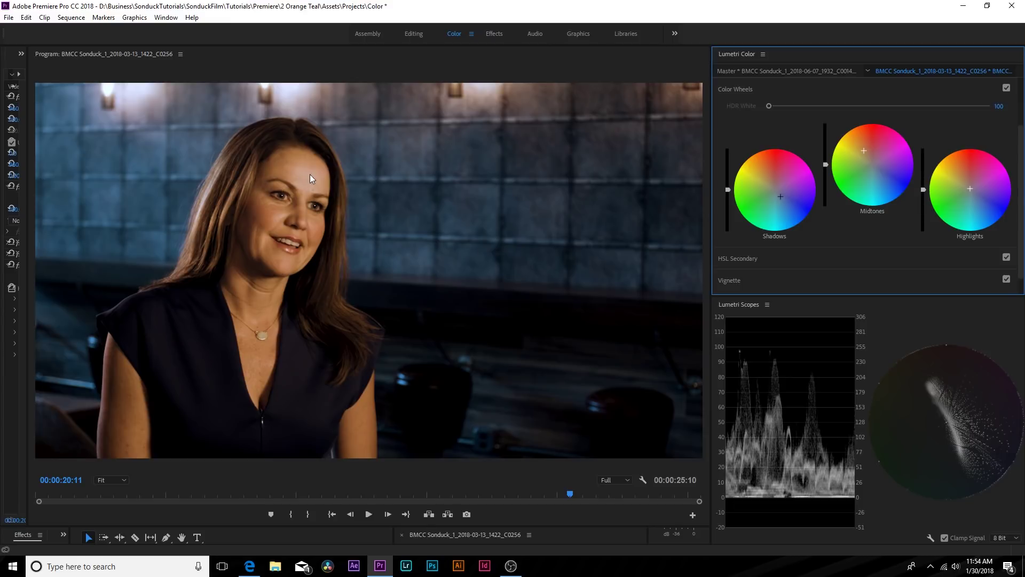
{"action": "left_click_drag", "start_coordinate": [971, 188], "coordinate": [969, 182]}
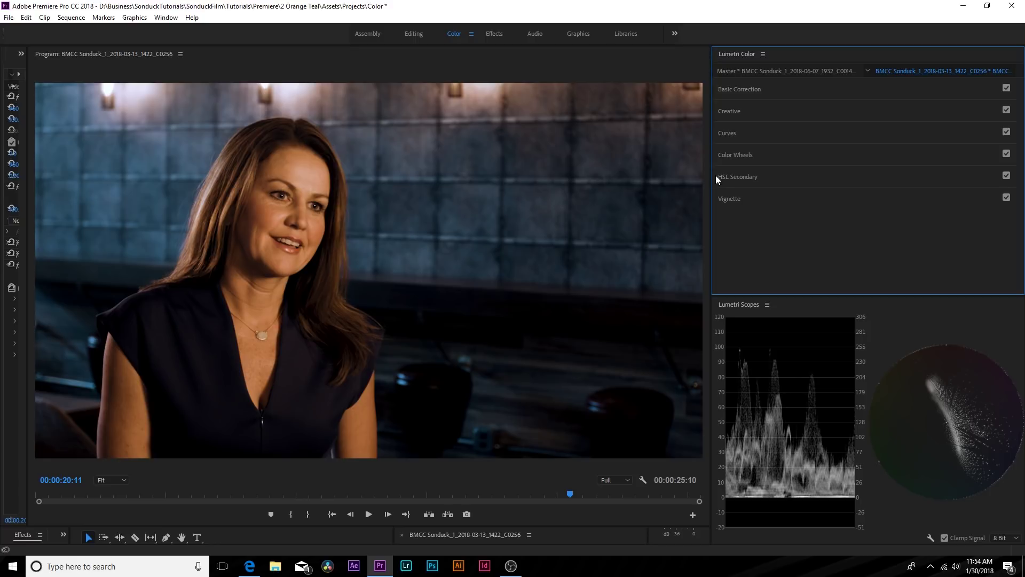
- Open HSL Secondary, sample the face's skin tone, and preview the key with Color/Gray
{"action": "left_click", "coordinate": [732, 177]}
{"action": "scroll", "coordinate": [728, 178], "scroll_direction": "down", "scroll_amount": 2}
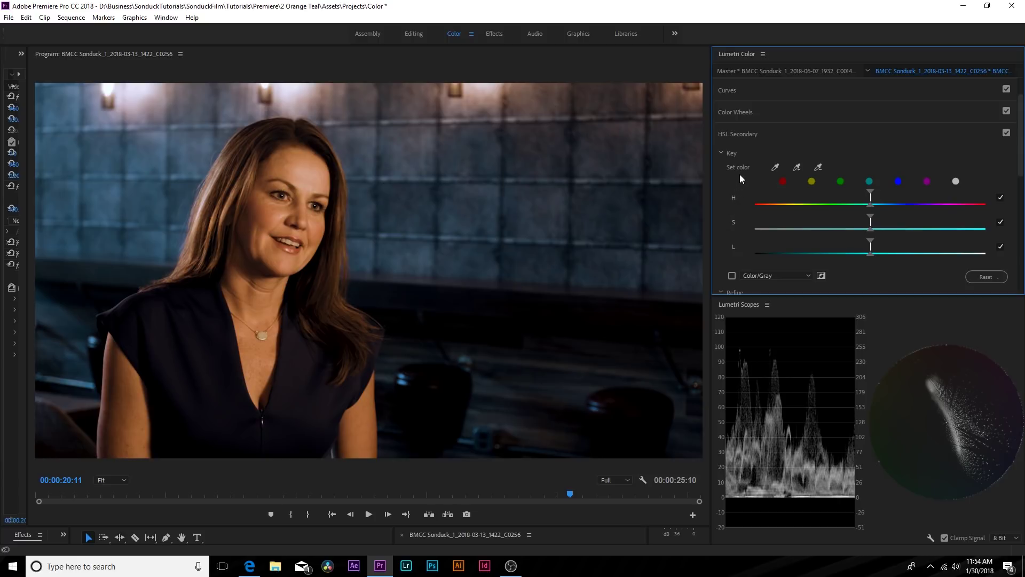
{"action": "left_click", "coordinate": [775, 167]}
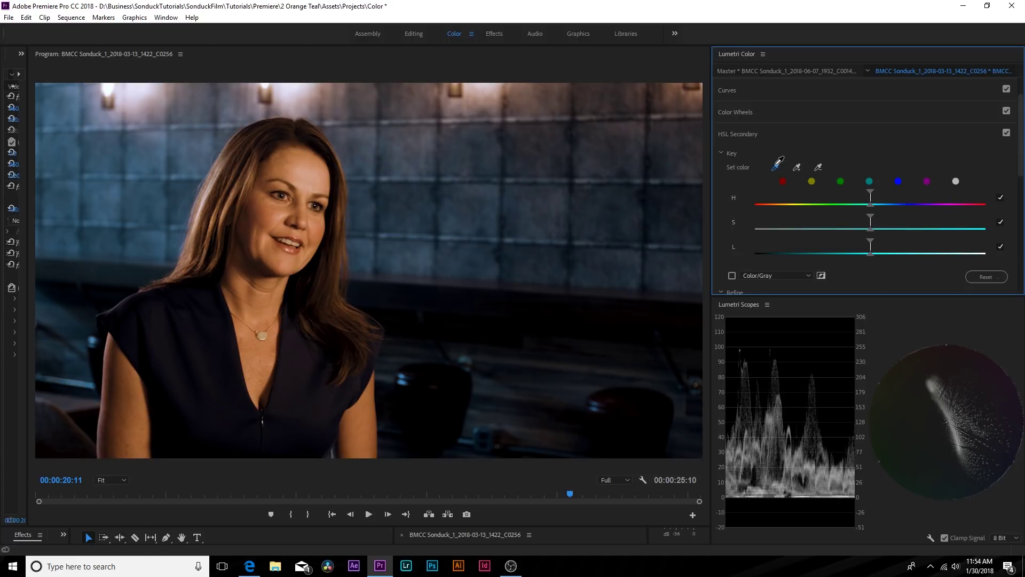
{"action": "left_click", "coordinate": [282, 168]}
{"action": "scroll", "coordinate": [787, 260], "scroll_direction": "down", "scroll_amount": 2}
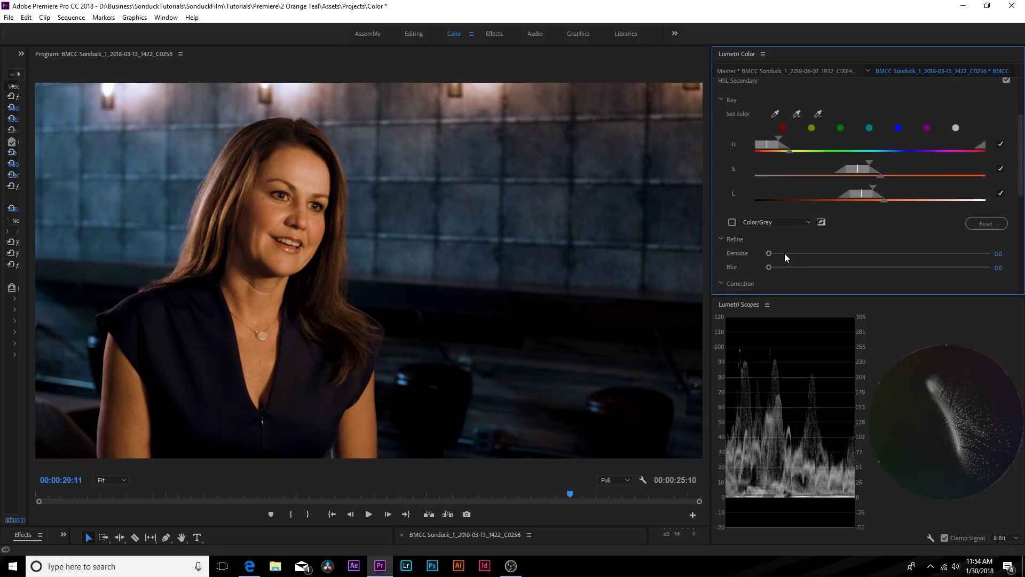
{"action": "left_click", "coordinate": [732, 223]}
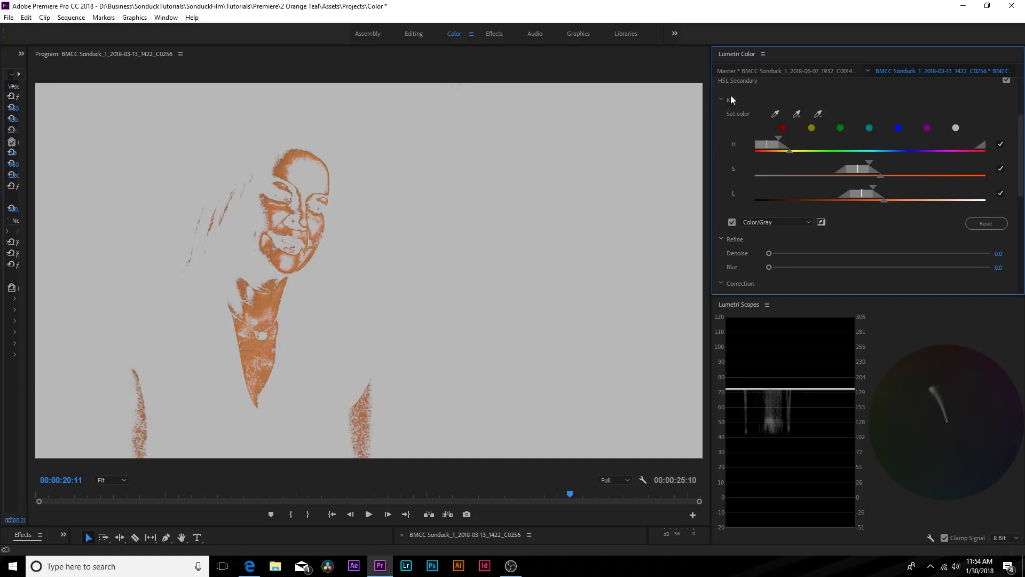
- Add more face, arm and dark hair samples to the key with the '+' eyedropper
{"action": "left_click", "coordinate": [797, 114]}
{"action": "left_click", "coordinate": [310, 170]}
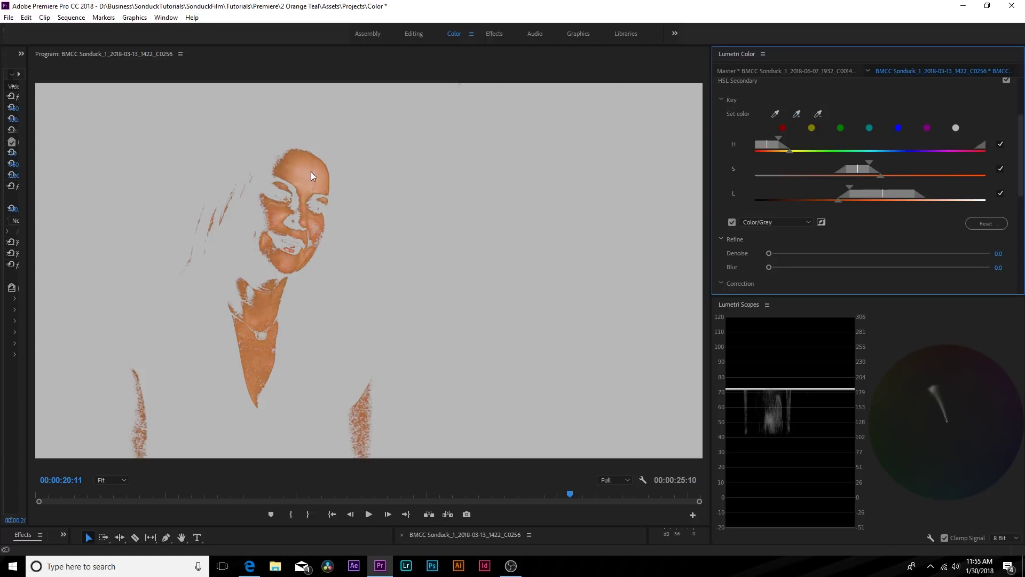
{"action": "left_click", "coordinate": [797, 115]}
{"action": "left_click", "coordinate": [130, 401]}
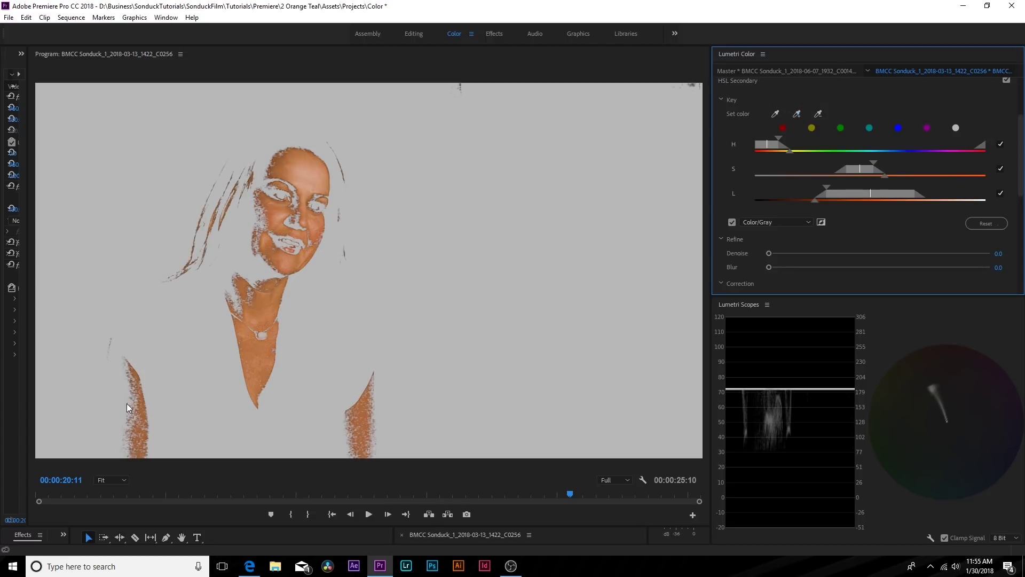
{"action": "left_click", "coordinate": [797, 114]}
{"action": "left_click", "coordinate": [128, 404]}
{"action": "left_click", "coordinate": [797, 114]}
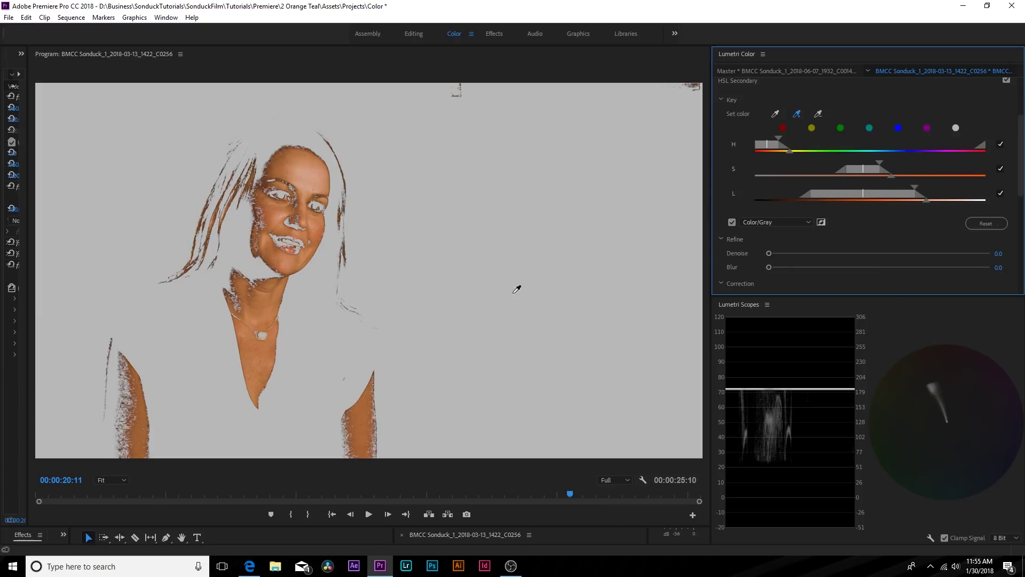
{"action": "left_click", "coordinate": [517, 287]}
{"action": "scroll", "coordinate": [822, 234], "scroll_direction": "down", "scroll_amount": 2}
- Soften the key with Blur 6.7 and Denoise 8.7, then turn off the Color/Gray preview
{"action": "left_click_drag", "start_coordinate": [770, 222], "coordinate": [815, 220]}
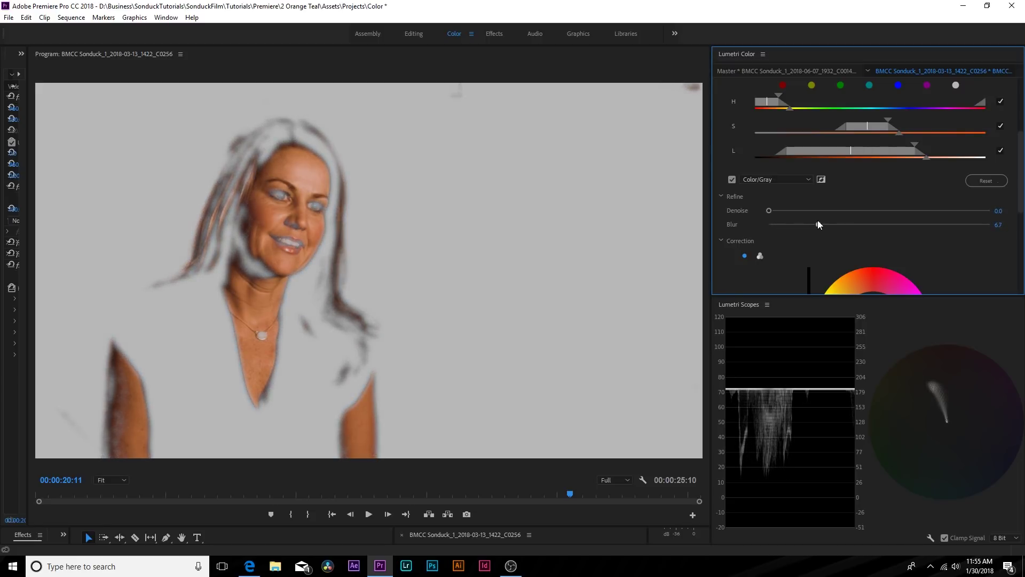
{"action": "left_click_drag", "start_coordinate": [771, 210], "coordinate": [799, 210]}
{"action": "left_click", "coordinate": [734, 179]}
{"action": "left_click", "coordinate": [734, 178]}
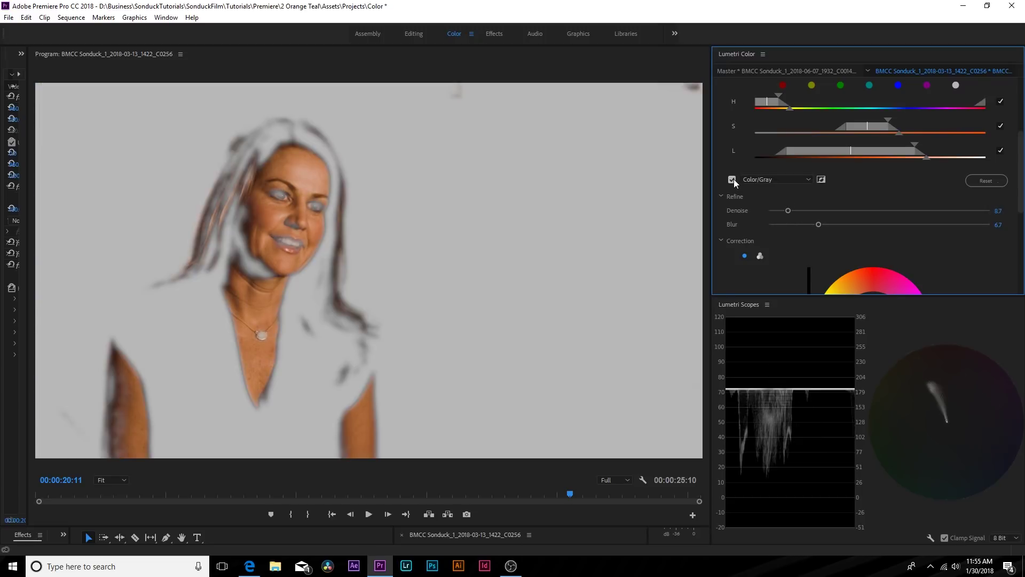
{"action": "left_click", "coordinate": [732, 179]}
{"action": "scroll", "coordinate": [742, 224], "scroll_direction": "down", "scroll_amount": 7}
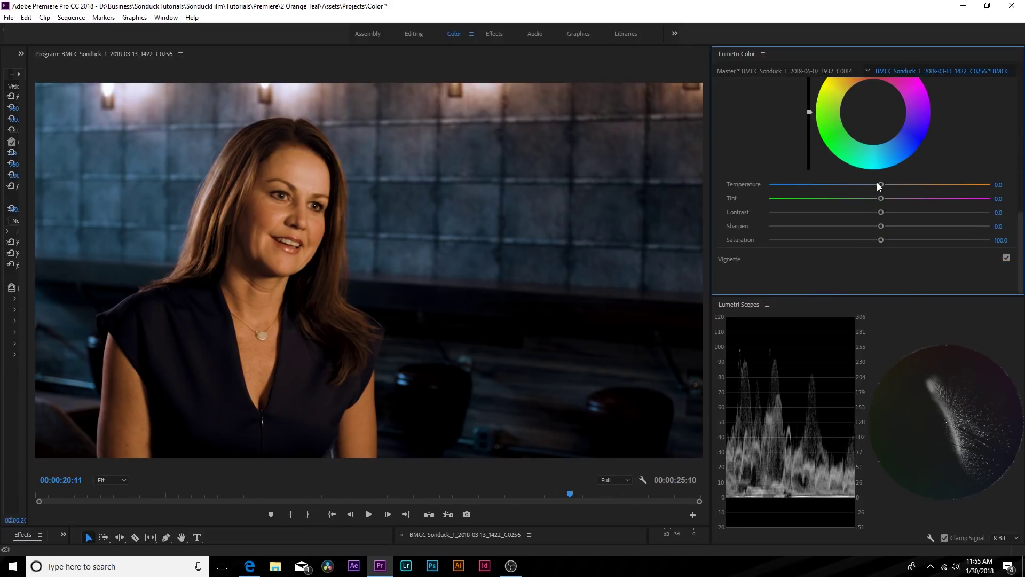
- Switch the key's correction to three wheels, nudge each slightly, and set Temperature -4.1
{"action": "scroll", "coordinate": [861, 122], "scroll_direction": "up", "scroll_amount": 2}
{"action": "left_click", "coordinate": [760, 109]}
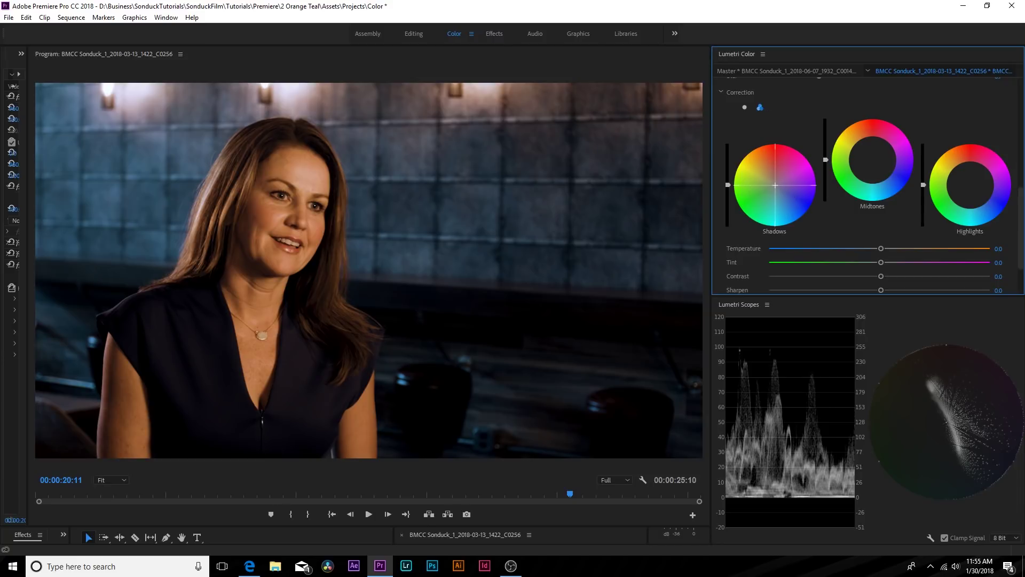
{"action": "left_click_drag", "start_coordinate": [774, 184], "coordinate": [778, 186]}
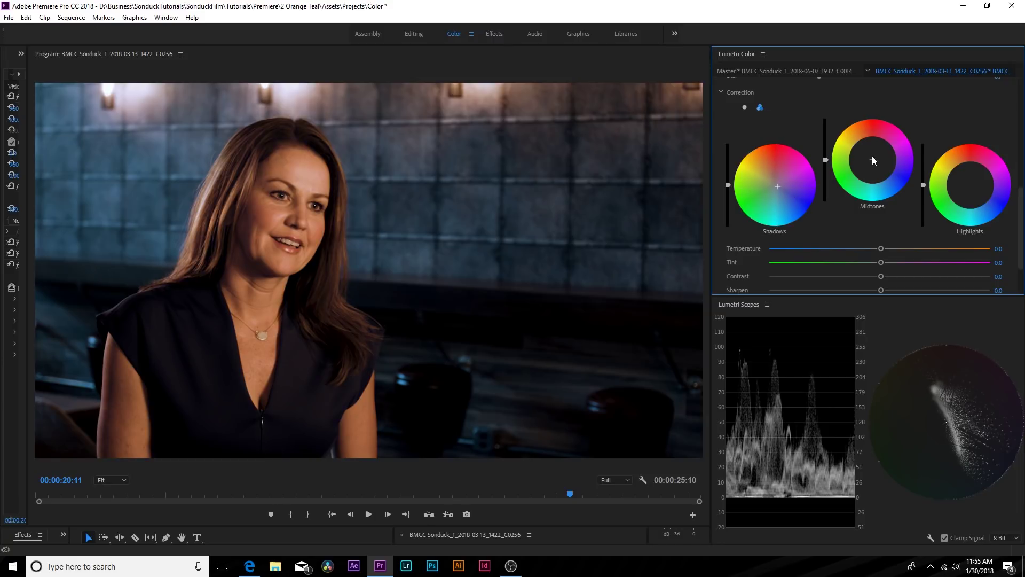
{"action": "left_click_drag", "start_coordinate": [873, 160], "coordinate": [871, 156]}
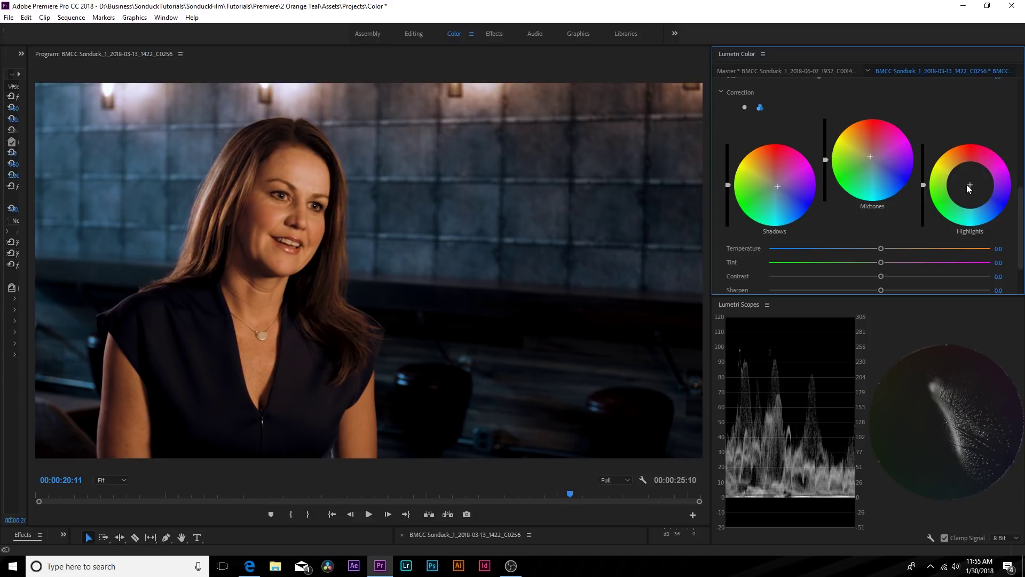
{"action": "left_click_drag", "start_coordinate": [969, 188], "coordinate": [970, 184]}
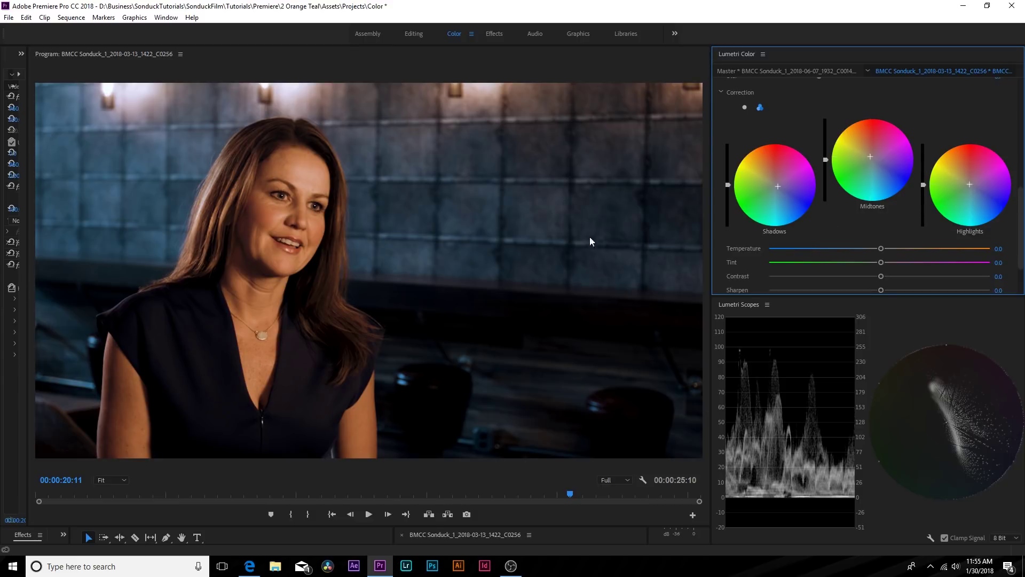
{"action": "mouse_move", "coordinate": [881, 249]}
{"action": "left_mouse_down"}
{"action": "mouse_move", "coordinate": [902, 250]}
{"action": "mouse_move", "coordinate": [885, 250]}
{"action": "left_mouse_up"}
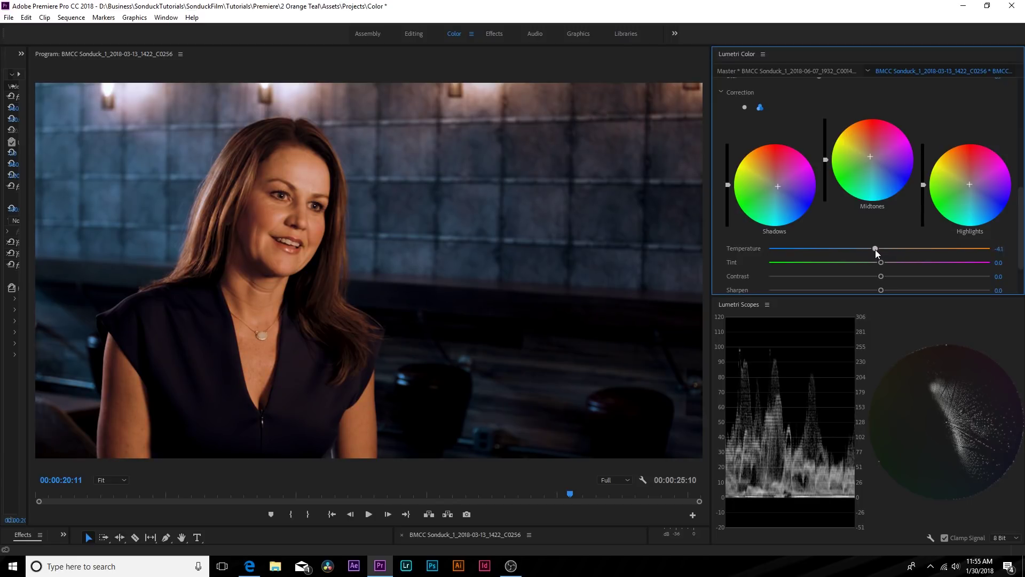
{"action": "scroll", "coordinate": [781, 255], "scroll_direction": "up", "scroll_amount": 4}
{"action": "scroll", "coordinate": [787, 227], "scroll_direction": "up", "scroll_amount": 5}
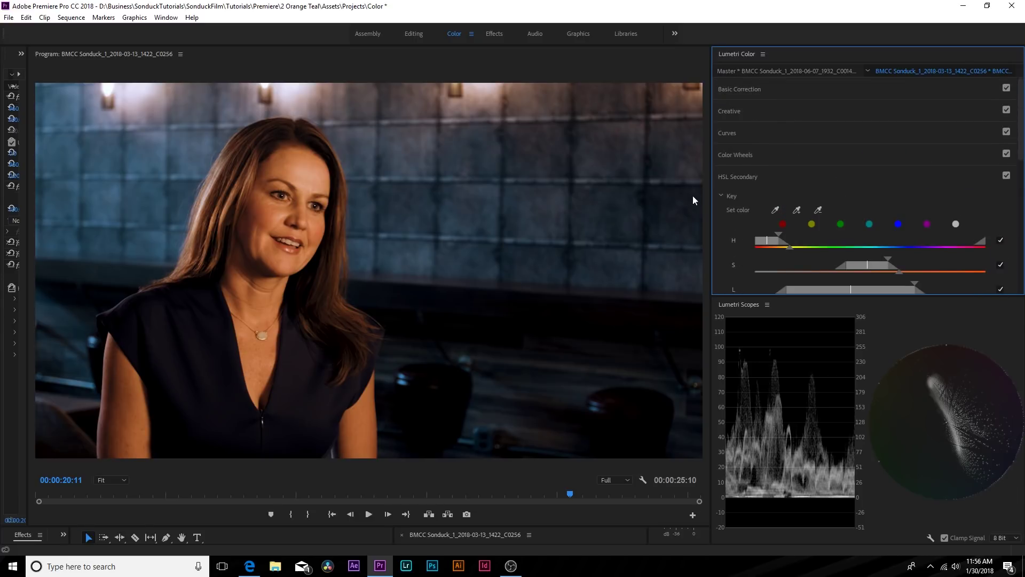
- Collapse the HSL Secondary section and save the project with Ctrl+S
{"action": "left_click", "coordinate": [736, 177]}
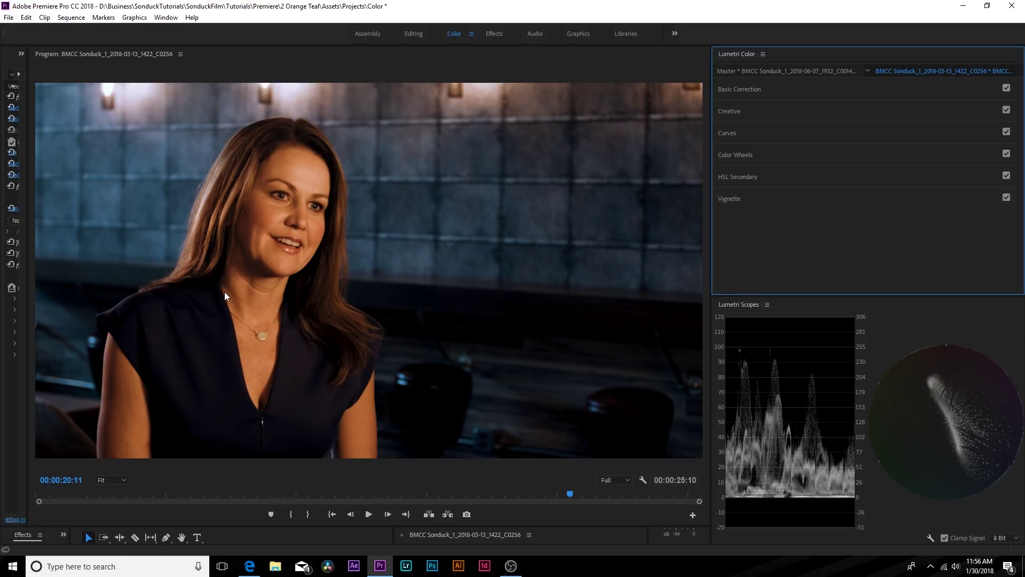
{"action": "key", "text": "ctrl+s"}
- Rearrange the panels, apply a fourth Lumetri Color to the clip, and ready its HSL Secondary eyedropper
{"action": "left_click_drag", "start_coordinate": [27, 236], "coordinate": [162, 237]}
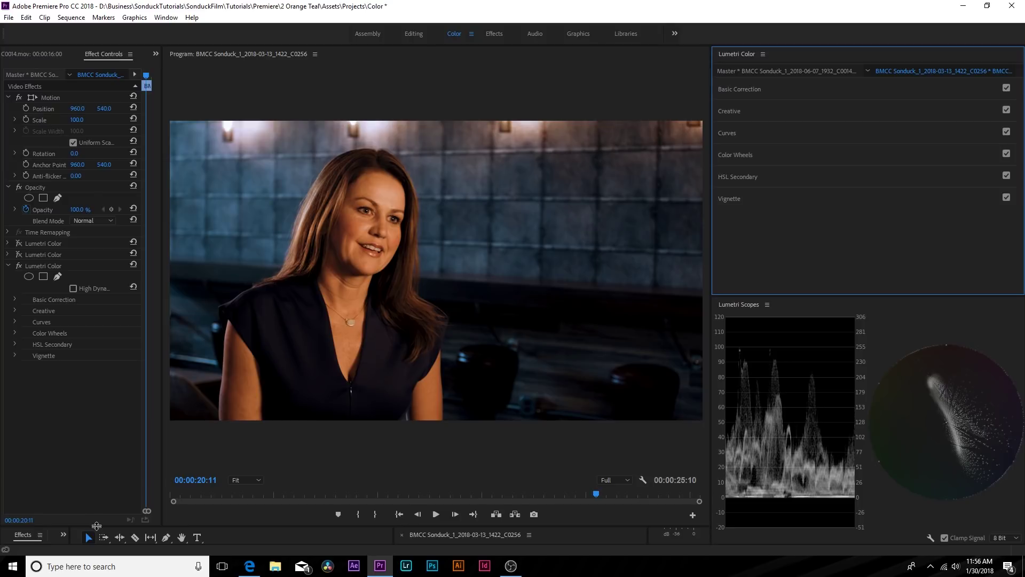
{"action": "left_click_drag", "start_coordinate": [97, 528], "coordinate": [96, 354]}
{"action": "left_click_drag", "start_coordinate": [69, 436], "coordinate": [140, 436]}
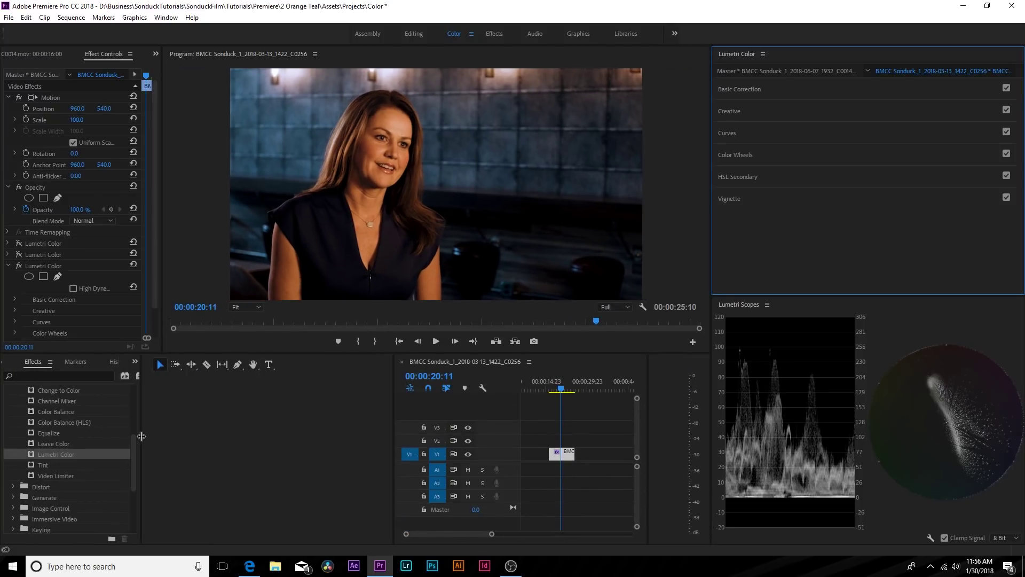
{"action": "left_click_drag", "start_coordinate": [48, 454], "coordinate": [58, 335]}
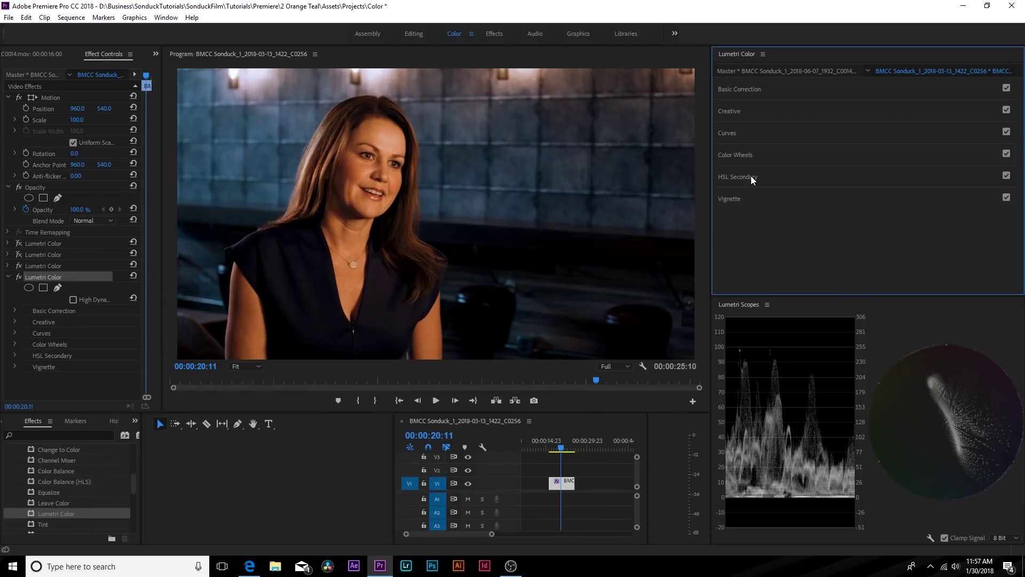
{"action": "left_click", "coordinate": [752, 178]}
{"action": "left_click", "coordinate": [776, 210]}
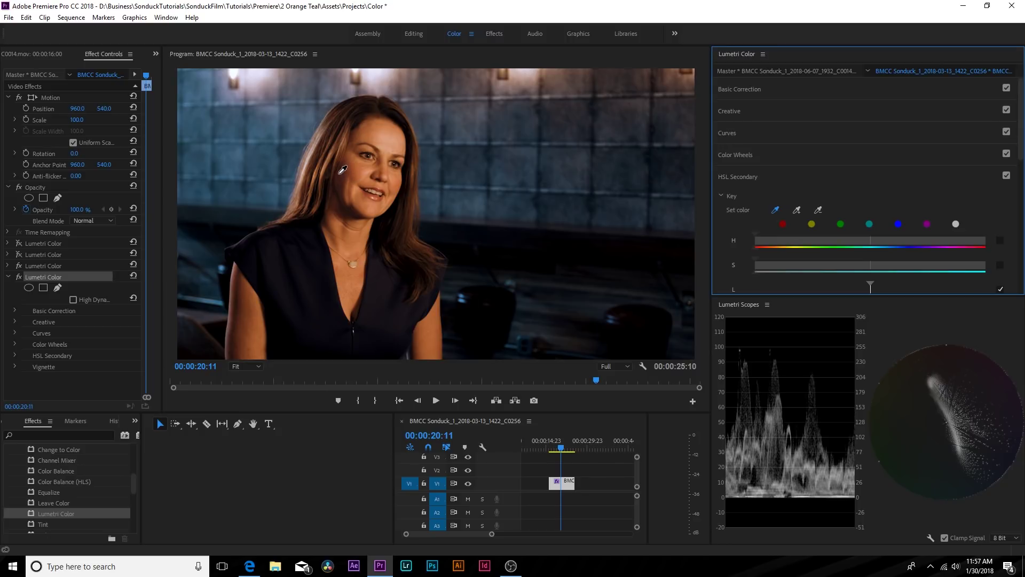
- Sample the woman's cheek for the new key and preview it as a Color/Gray mask
{"action": "left_click", "coordinate": [340, 178]}
{"action": "scroll", "coordinate": [719, 230], "scroll_direction": "down", "scroll_amount": 3}
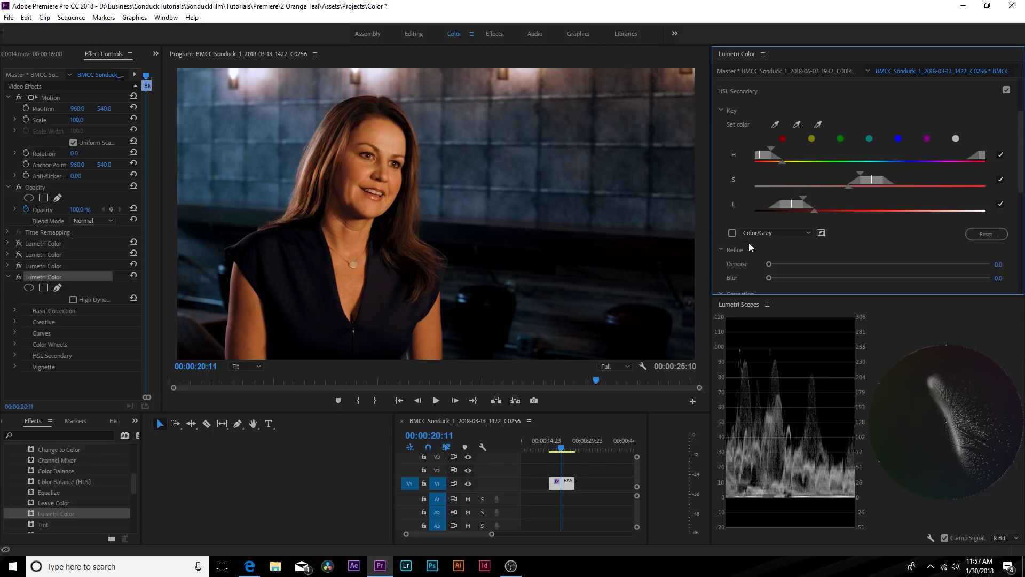
{"action": "left_click", "coordinate": [730, 231]}
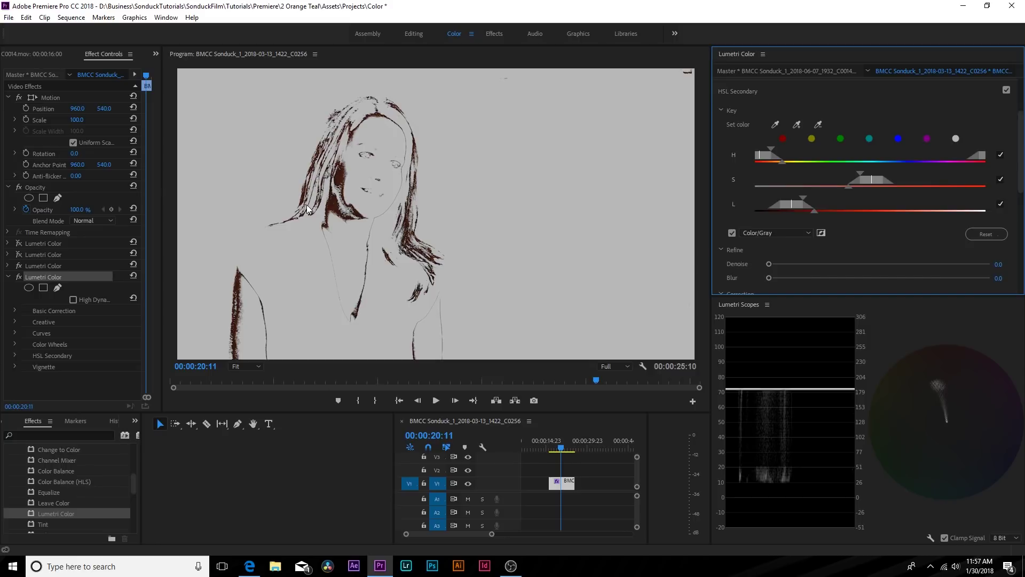
- Turn off the Color/Gray key preview and lower the fourth key's correction Saturation to 80.5
{"action": "left_click", "coordinate": [732, 232]}
{"action": "scroll", "coordinate": [732, 235], "scroll_direction": "down", "scroll_amount": 3}
{"action": "scroll", "coordinate": [733, 234], "scroll_direction": "down", "scroll_amount": 4}
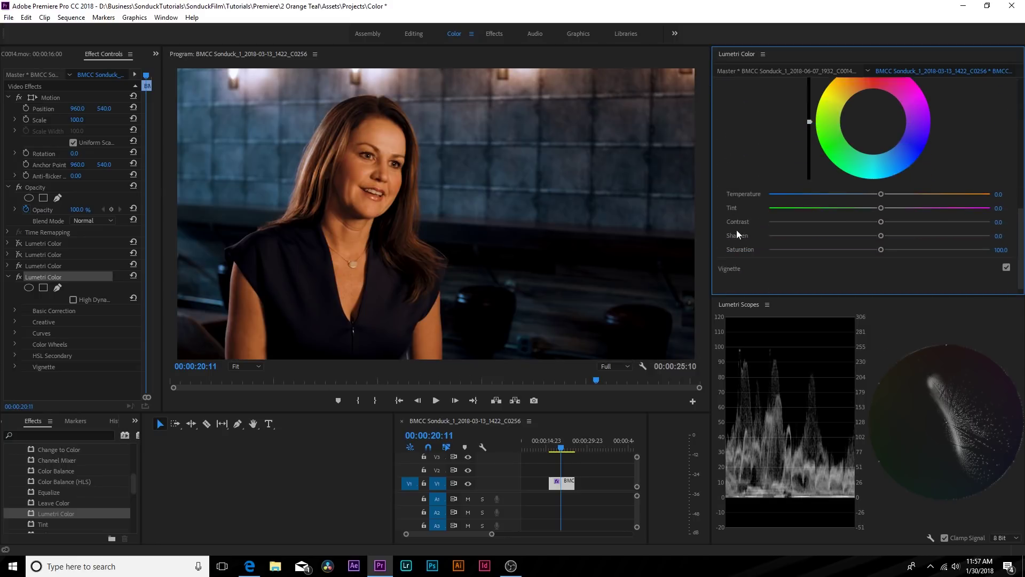
{"action": "left_click_drag", "start_coordinate": [875, 241], "coordinate": [815, 238]}
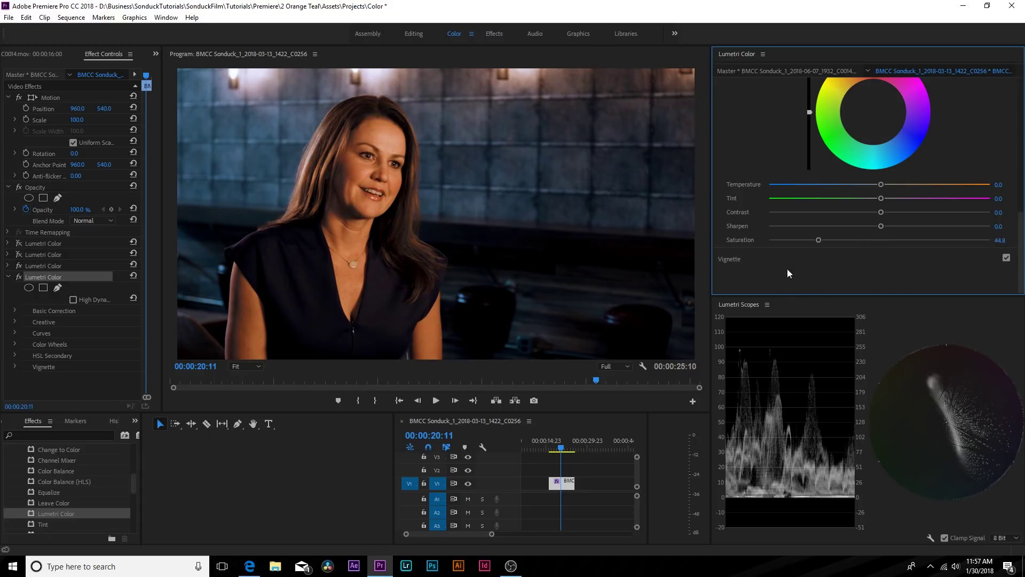
- Soften the key's edges by raising Refine Blur to 6.5
{"action": "scroll", "coordinate": [788, 268], "scroll_direction": "up", "scroll_amount": 3}
{"action": "scroll", "coordinate": [815, 122], "scroll_direction": "up", "scroll_amount": 2}
{"action": "left_click_drag", "start_coordinate": [769, 150], "coordinate": [802, 151]}
{"action": "scroll", "coordinate": [734, 208], "scroll_direction": "up", "scroll_amount": 2}
{"action": "scroll", "coordinate": [737, 211], "scroll_direction": "down", "scroll_amount": 5}
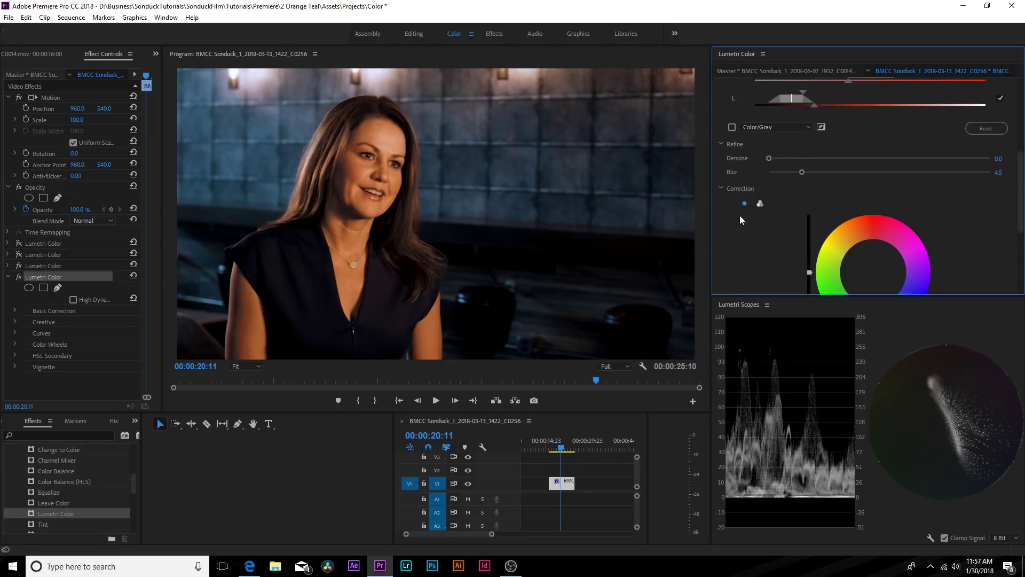
{"action": "left_click", "coordinate": [21, 275]}
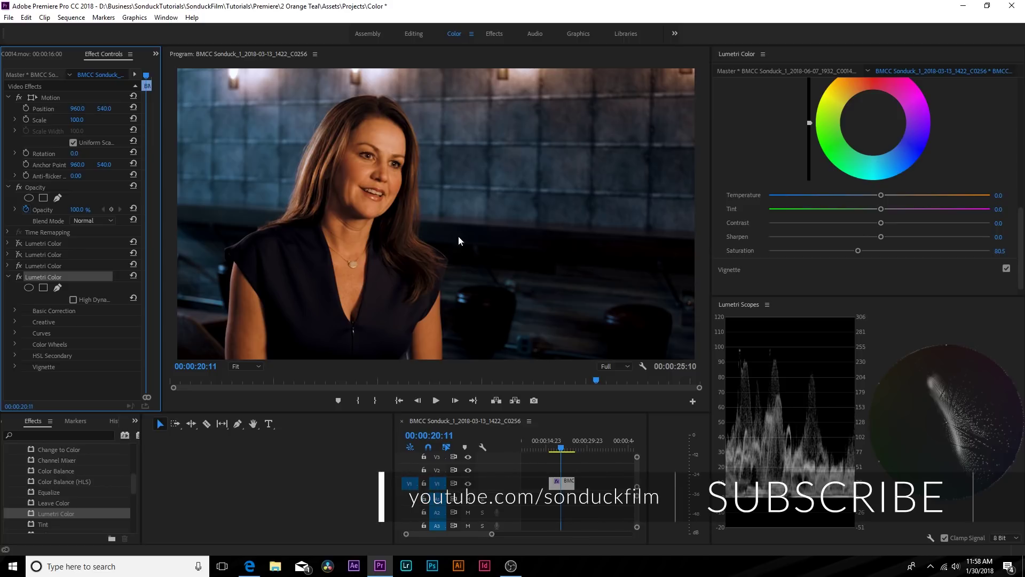
- Collapse the fourth Lumetri Color's HSL Secondary section and enlarge the Program monitor over the timeline
{"action": "scroll", "coordinate": [772, 154], "scroll_direction": "up", "scroll_amount": 4}
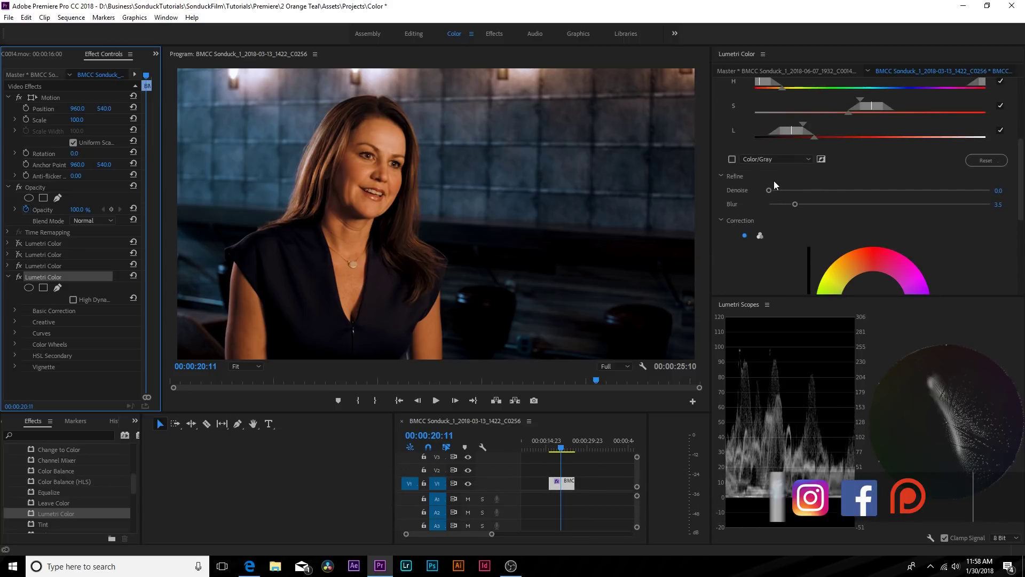
{"action": "scroll", "coordinate": [765, 193], "scroll_direction": "up", "scroll_amount": 3}
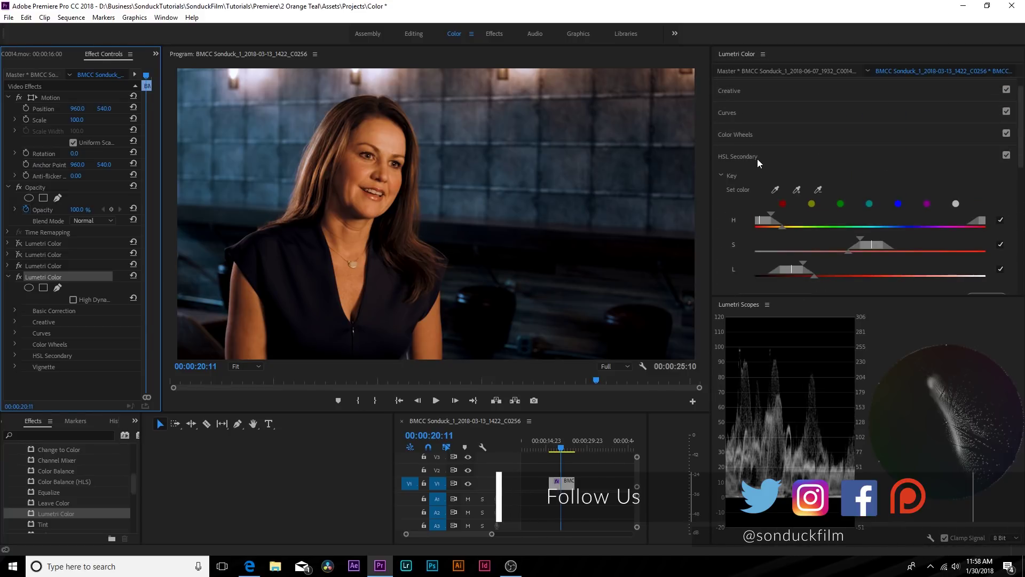
{"action": "left_click", "coordinate": [757, 158]}
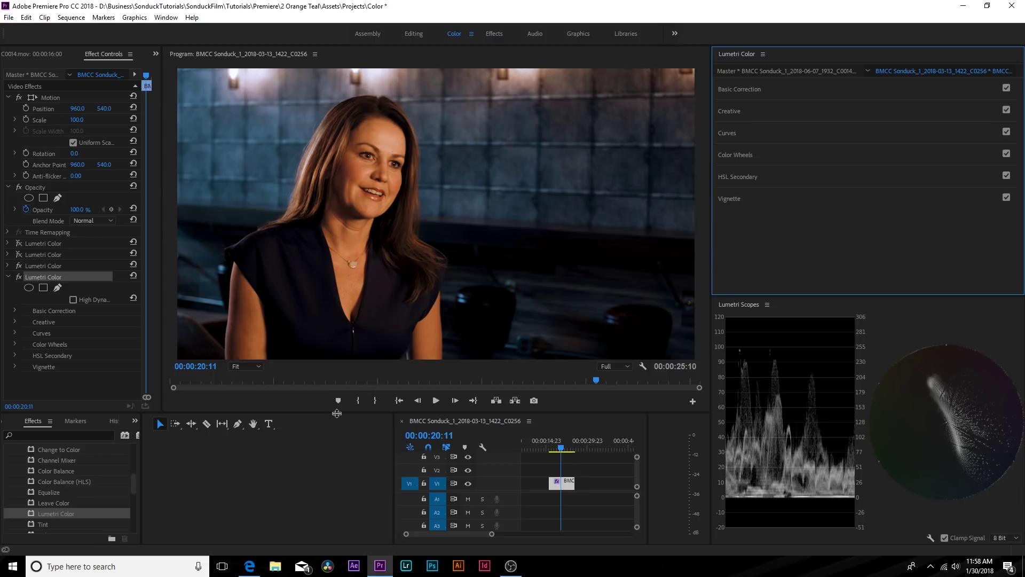
{"action": "left_click_drag", "start_coordinate": [341, 412], "coordinate": [342, 497]}
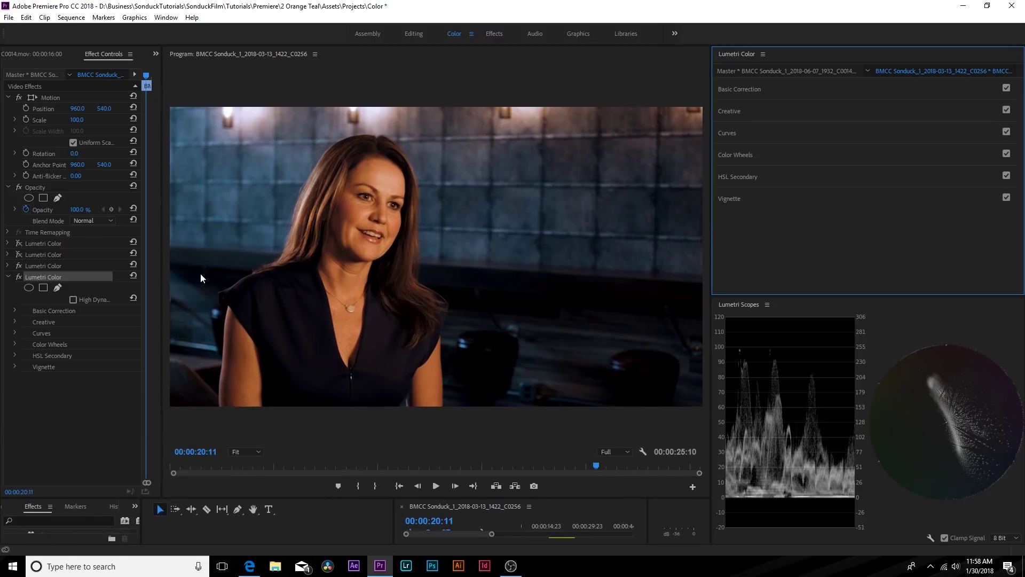